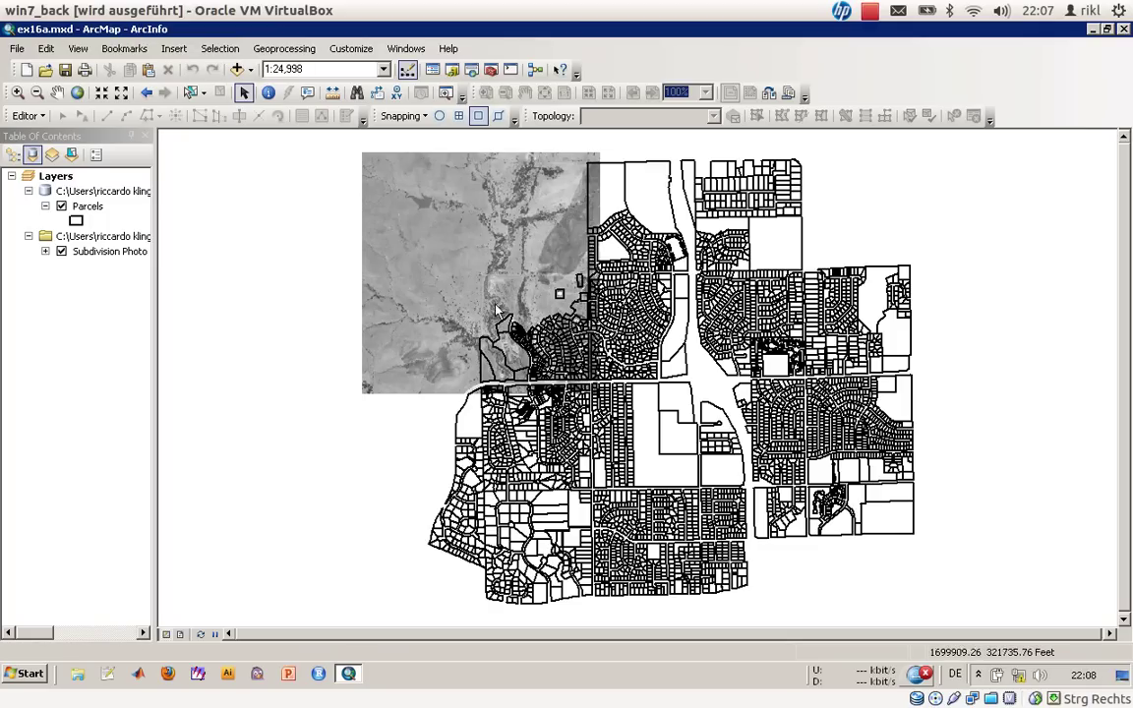
Go to the First Parcel Site bookmark to bring the first group of parcels into view
{"action": "left_click", "coordinate": [124, 48]}
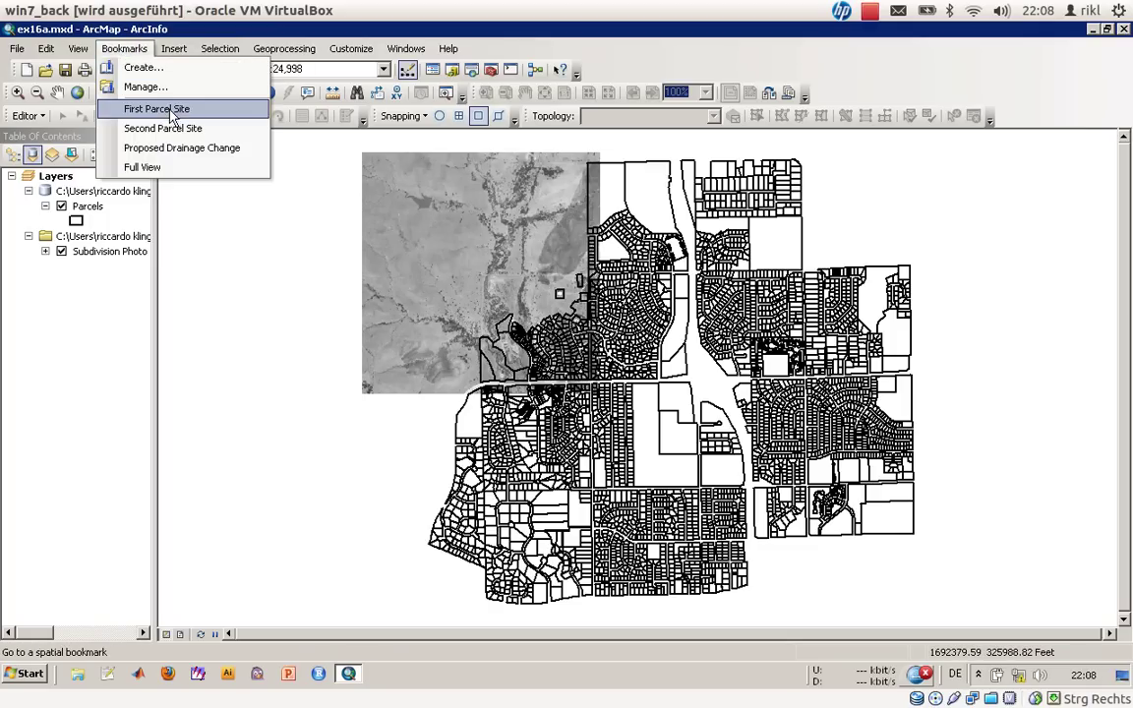
{"action": "left_click", "coordinate": [147, 108]}
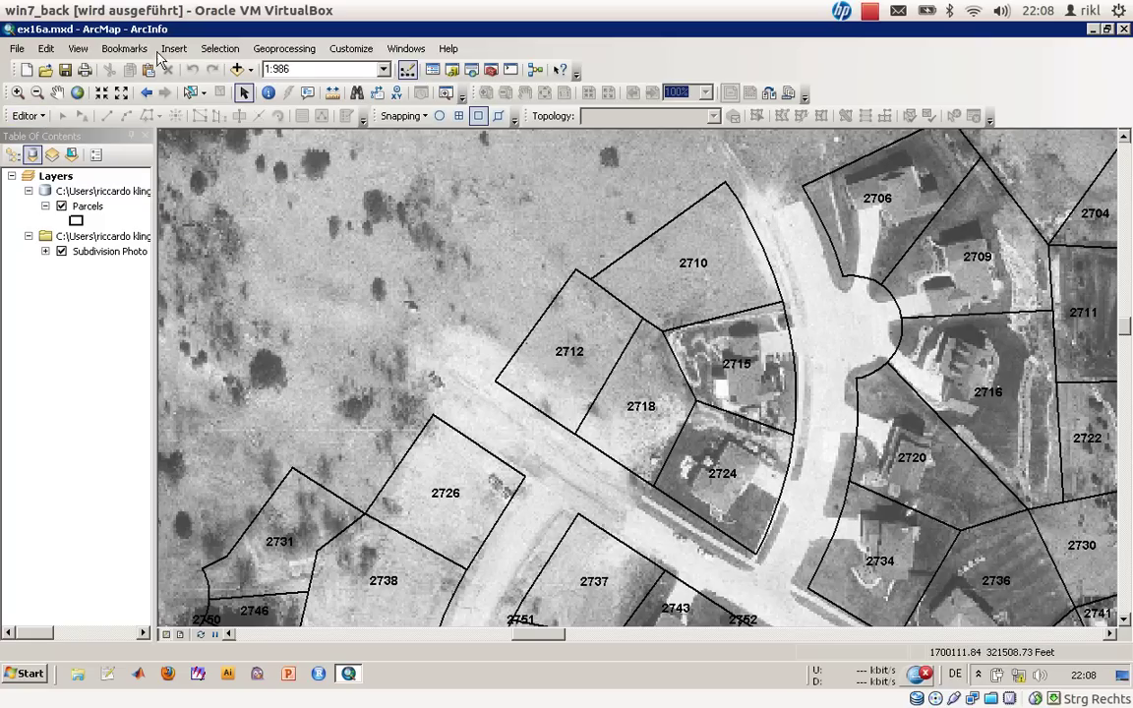
{"action": "left_click", "coordinate": [351, 48]}
{"action": "mouse_move", "coordinate": [364, 67]}
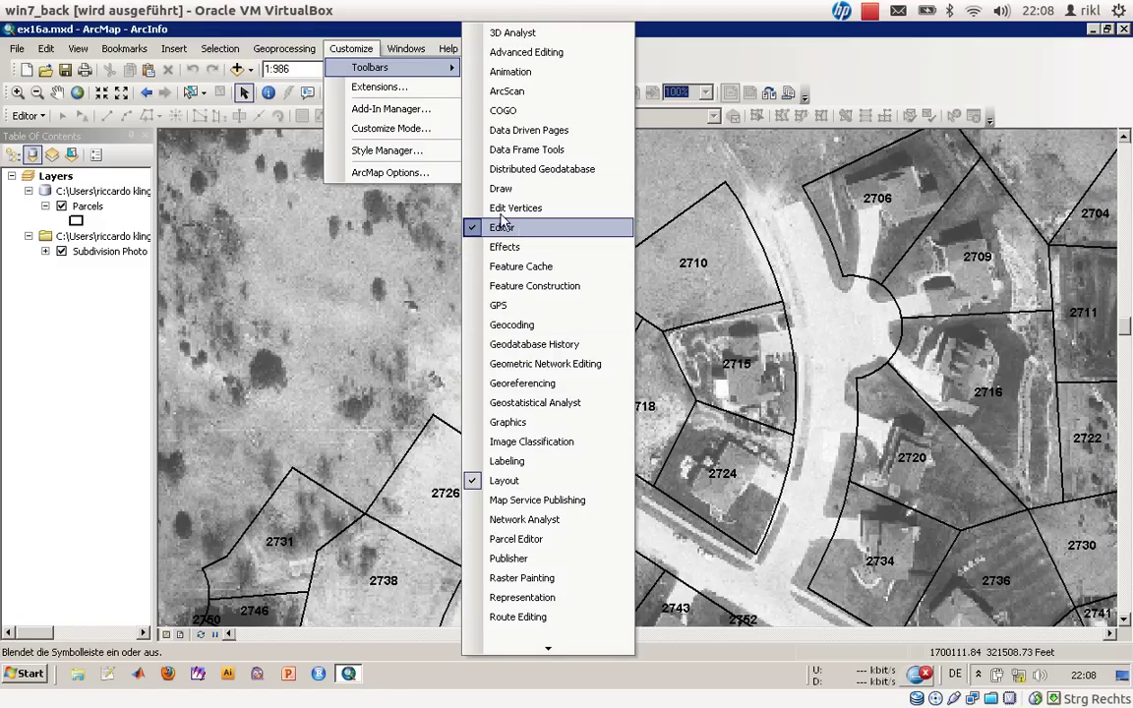
{"action": "left_click", "coordinate": [296, 40]}
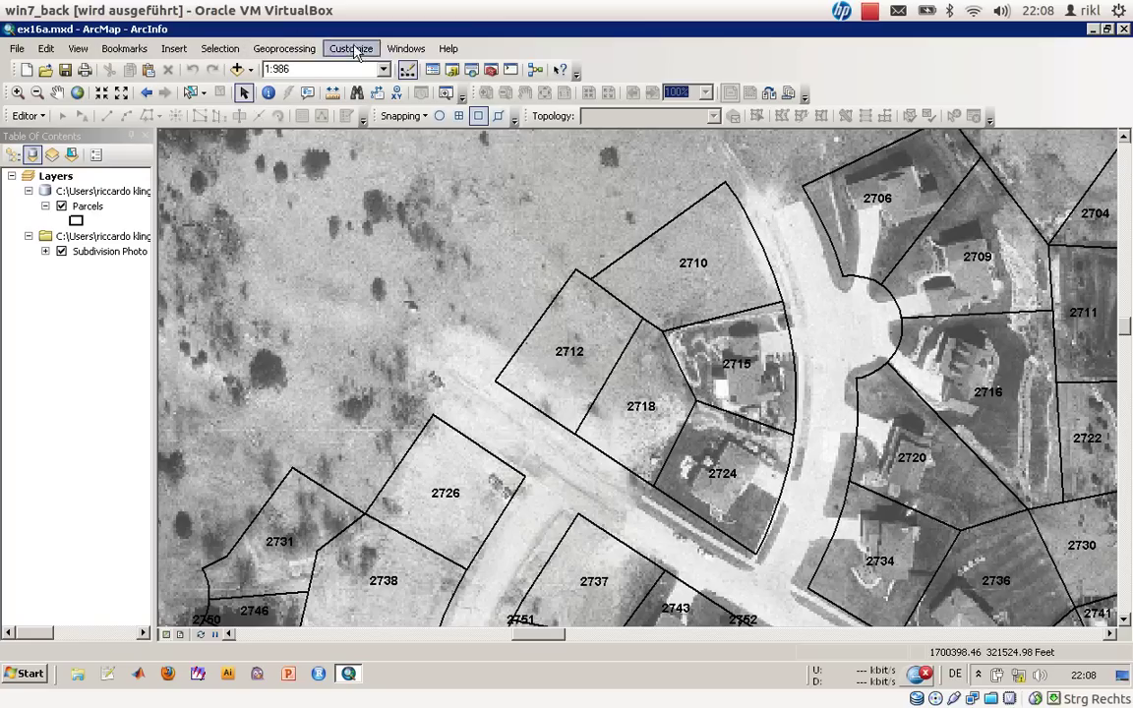
{"action": "left_click", "coordinate": [409, 70]}
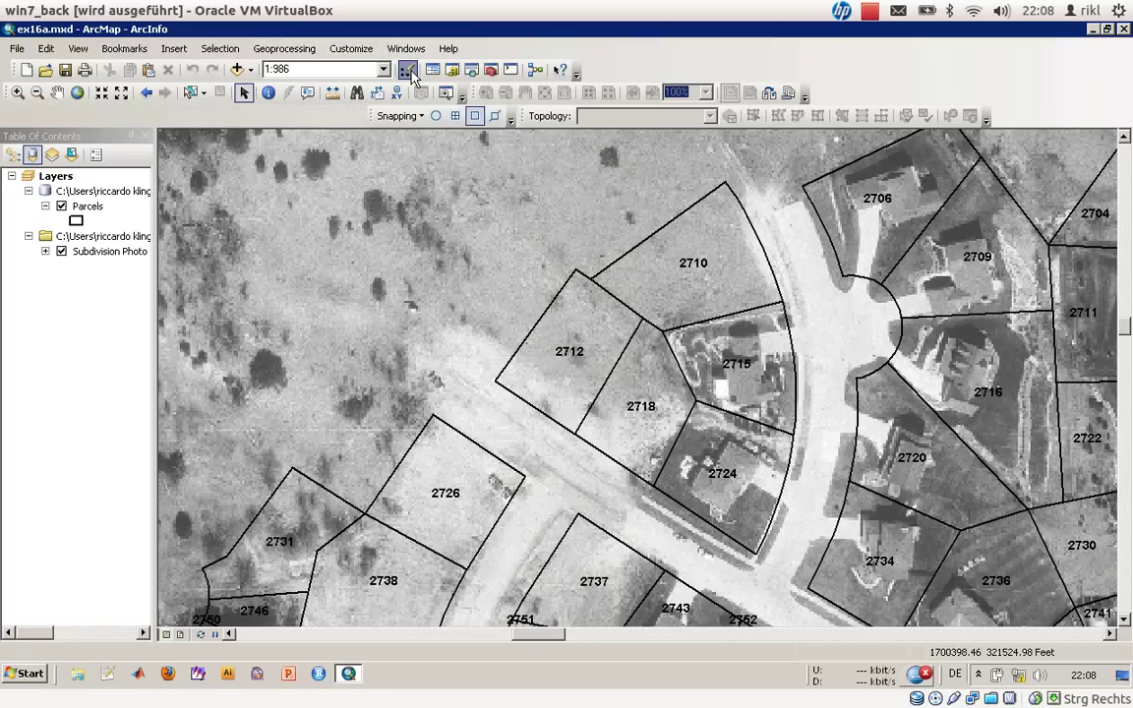
{"action": "left_click", "coordinate": [408, 69]}
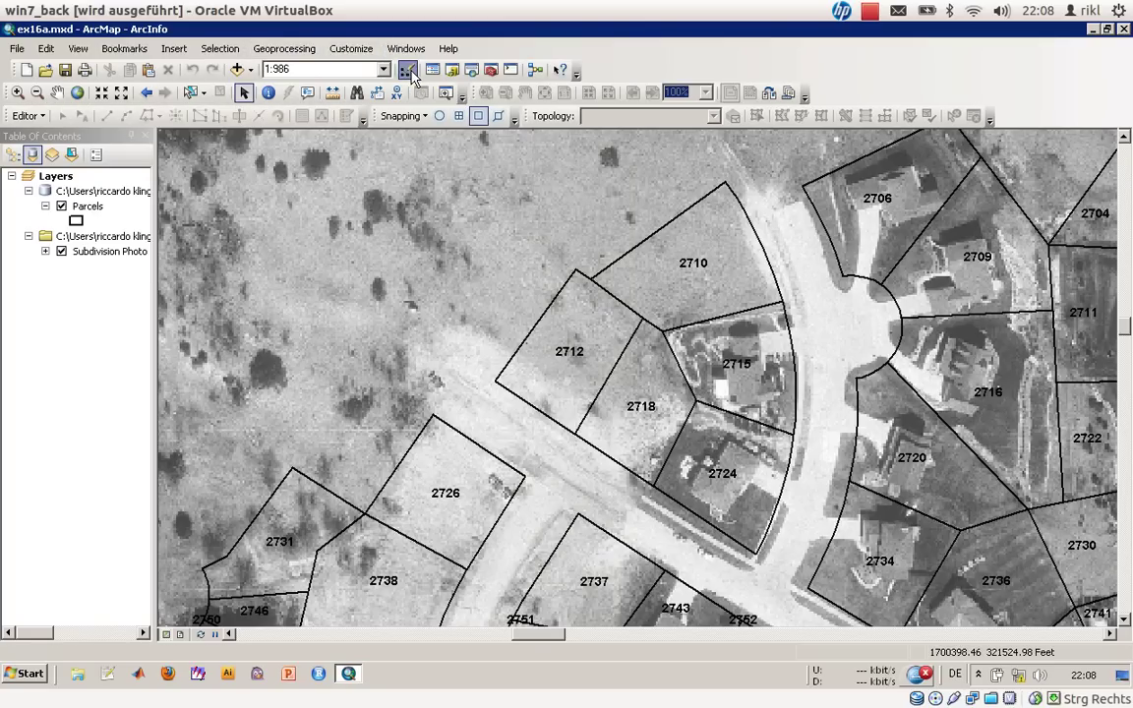
Start an edit session and choose the Parcels feature template
{"action": "left_click", "coordinate": [43, 116]}
{"action": "left_click", "coordinate": [54, 135]}
{"action": "left_click", "coordinate": [923, 202]}
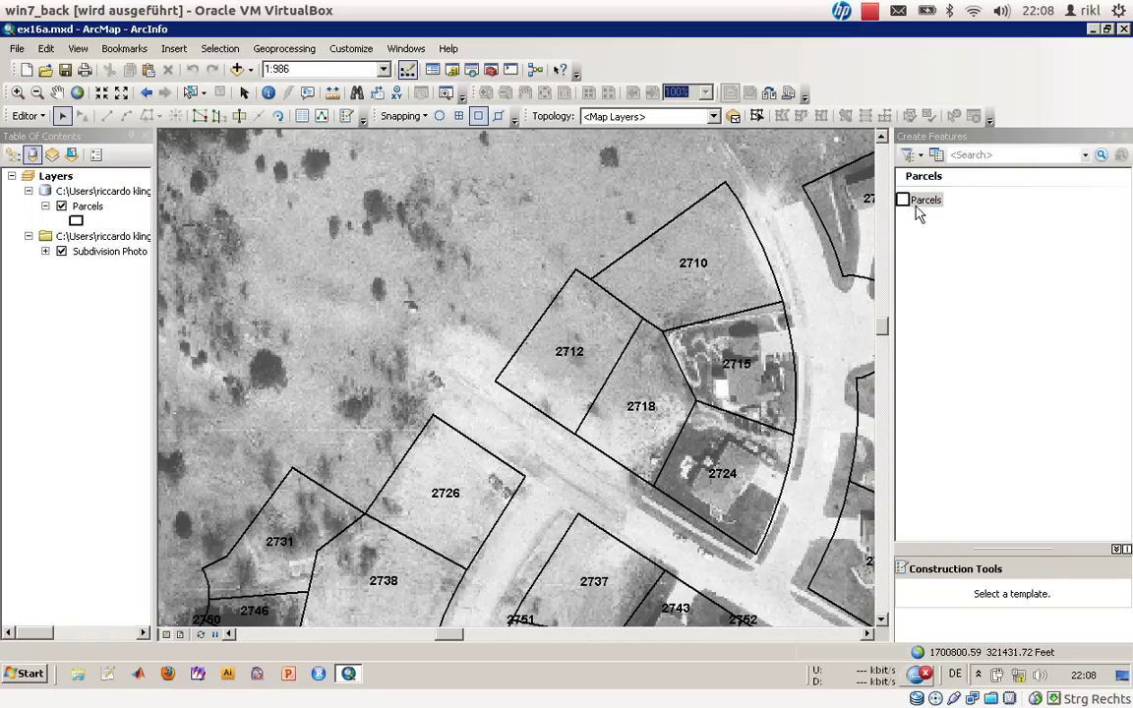
Select parcels 2712, 2718, 2710, 2715 and 2724 one after another with the Edit tool
{"action": "left_click", "coordinate": [61, 117]}
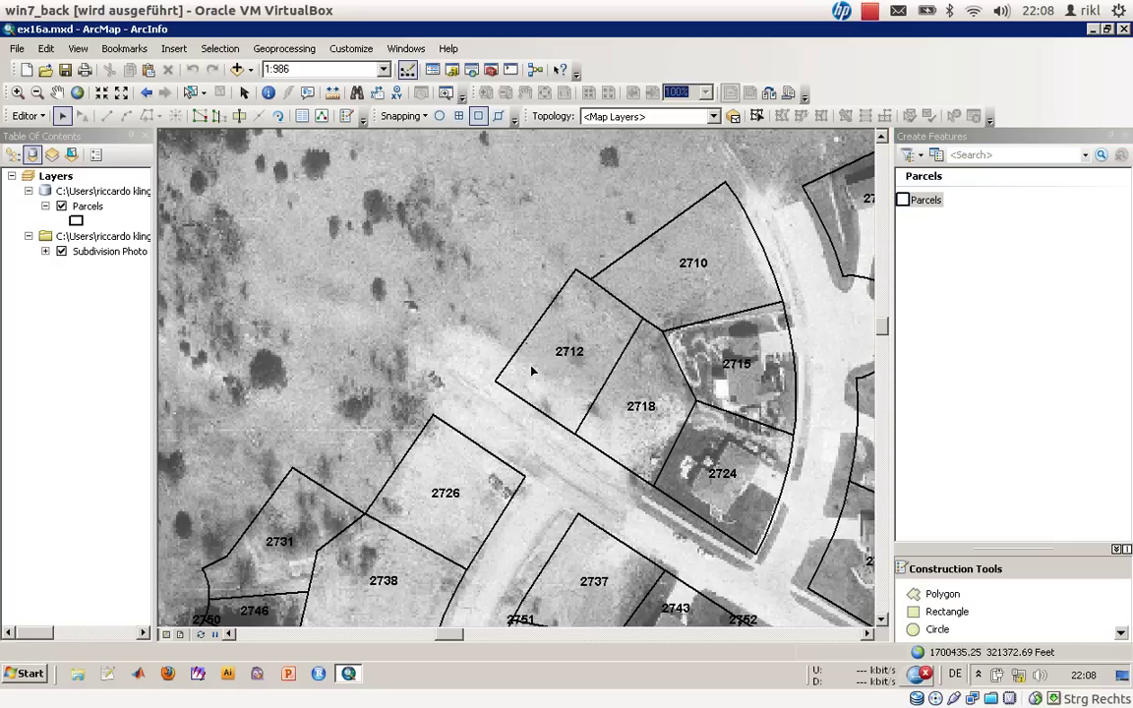
{"action": "left_click", "coordinate": [528, 357]}
{"action": "left_click", "coordinate": [634, 413]}
{"action": "left_click", "coordinate": [678, 226]}
{"action": "left_click", "coordinate": [744, 401]}
{"action": "left_click", "coordinate": [701, 467]}
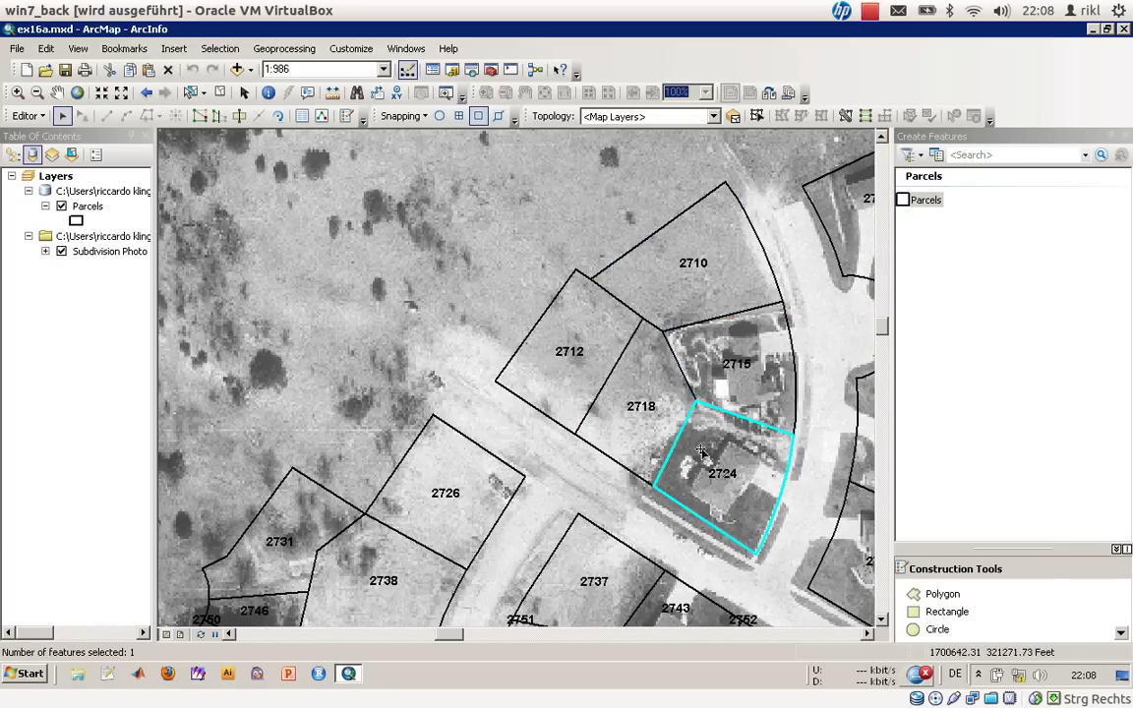
Select parcel 2712, move it northwest across the road end, and undo the move
{"action": "left_click", "coordinate": [572, 428]}
{"action": "left_click", "coordinate": [556, 424]}
{"action": "left_click_drag", "start_coordinate": [555, 423], "coordinate": [393, 365]}
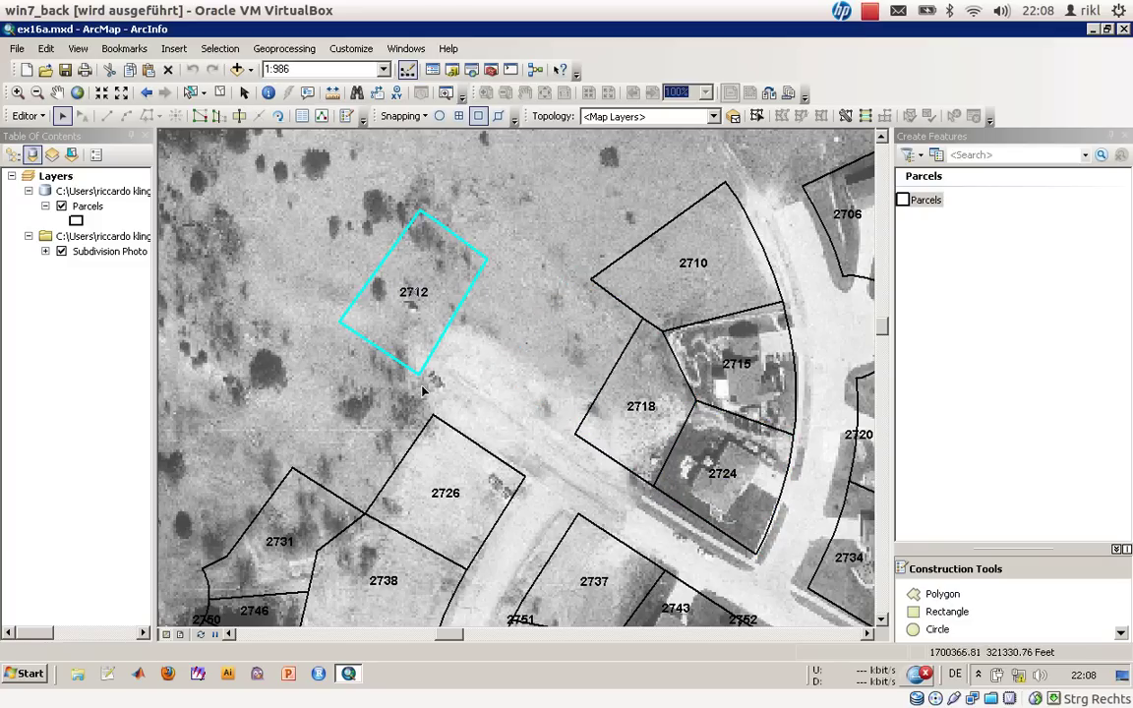
{"action": "key", "text": "ctrl+z"}
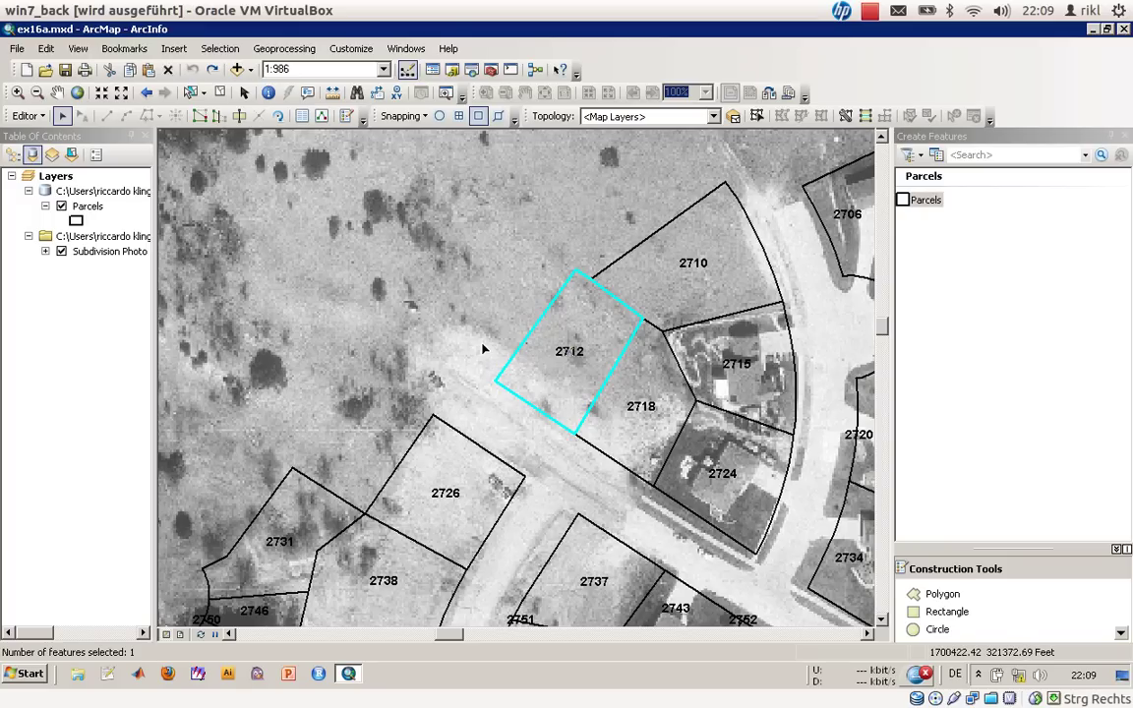
Move parcel 2712 a short way northwest, try undoing and redoing the move, and clear the selection
{"action": "left_click_drag", "start_coordinate": [534, 351], "coordinate": [484, 297]}
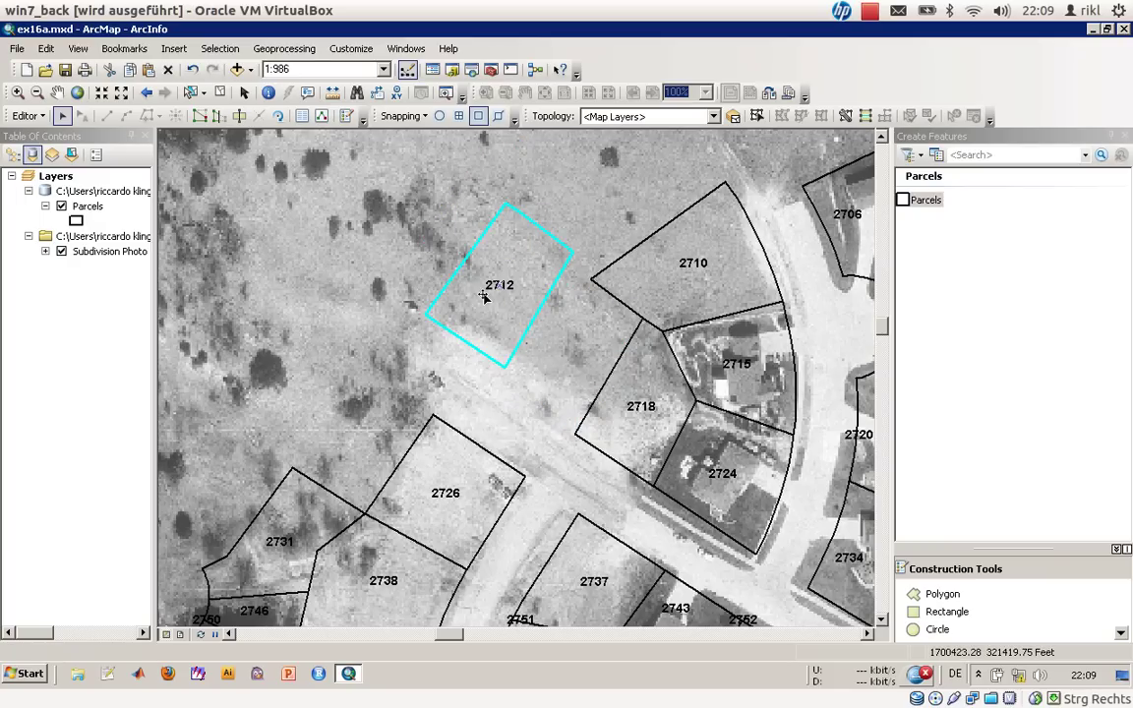
{"action": "key", "text": "ctrl+z"}
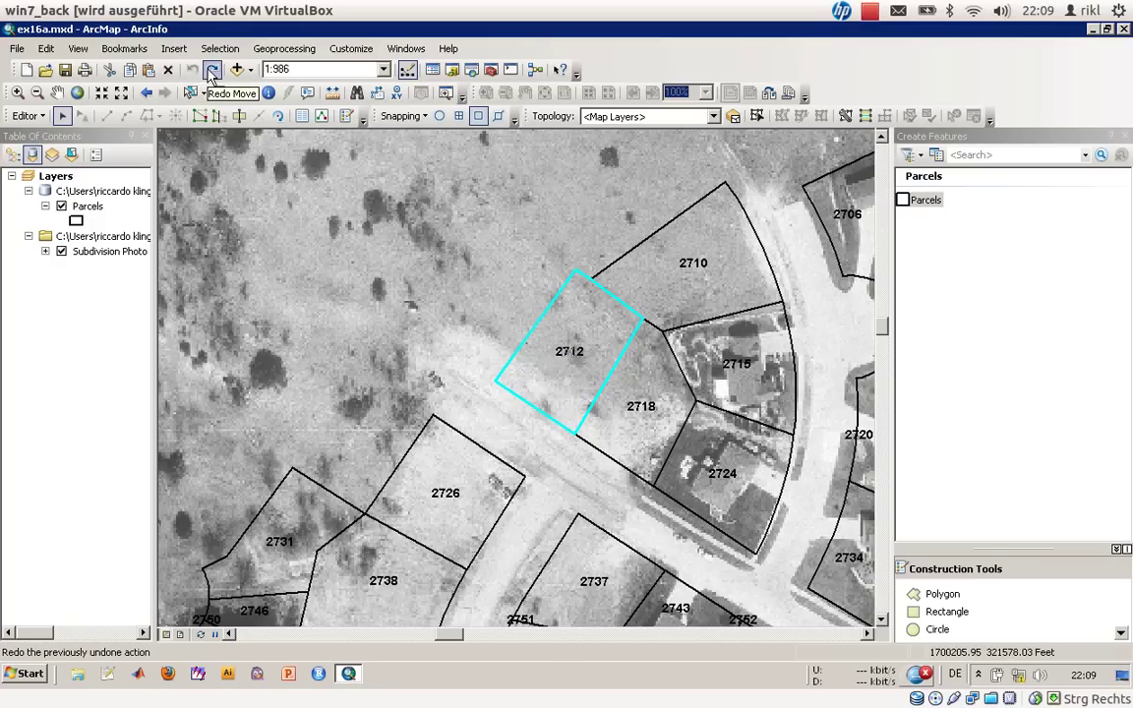
{"action": "left_click", "coordinate": [211, 70]}
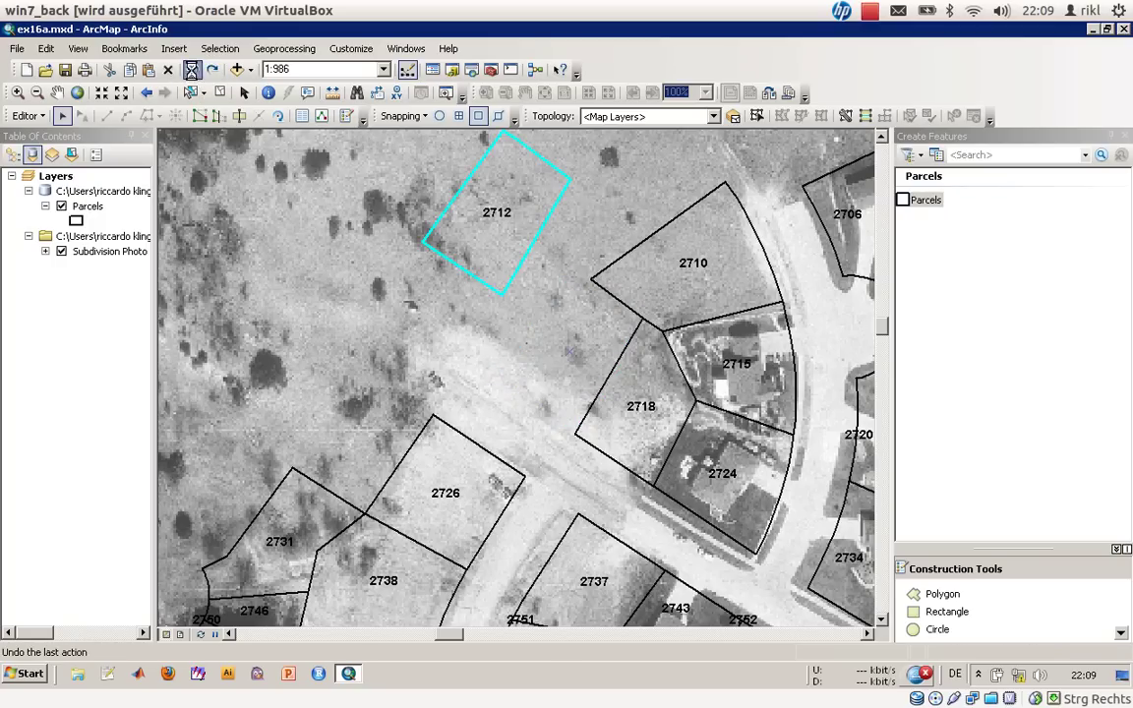
{"action": "left_click", "coordinate": [193, 72]}
{"action": "left_click", "coordinate": [418, 287]}
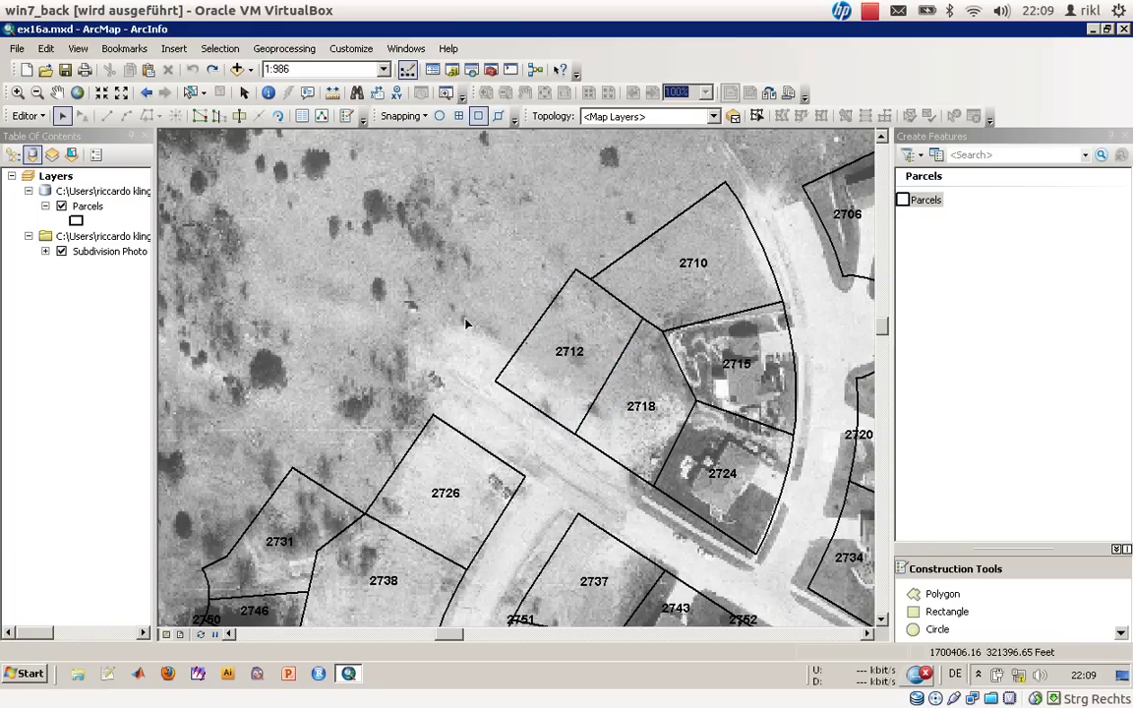
Display the vertices of parcel 2712's outline and leave vertex editing without changing the shape
{"action": "left_click", "coordinate": [541, 376]}
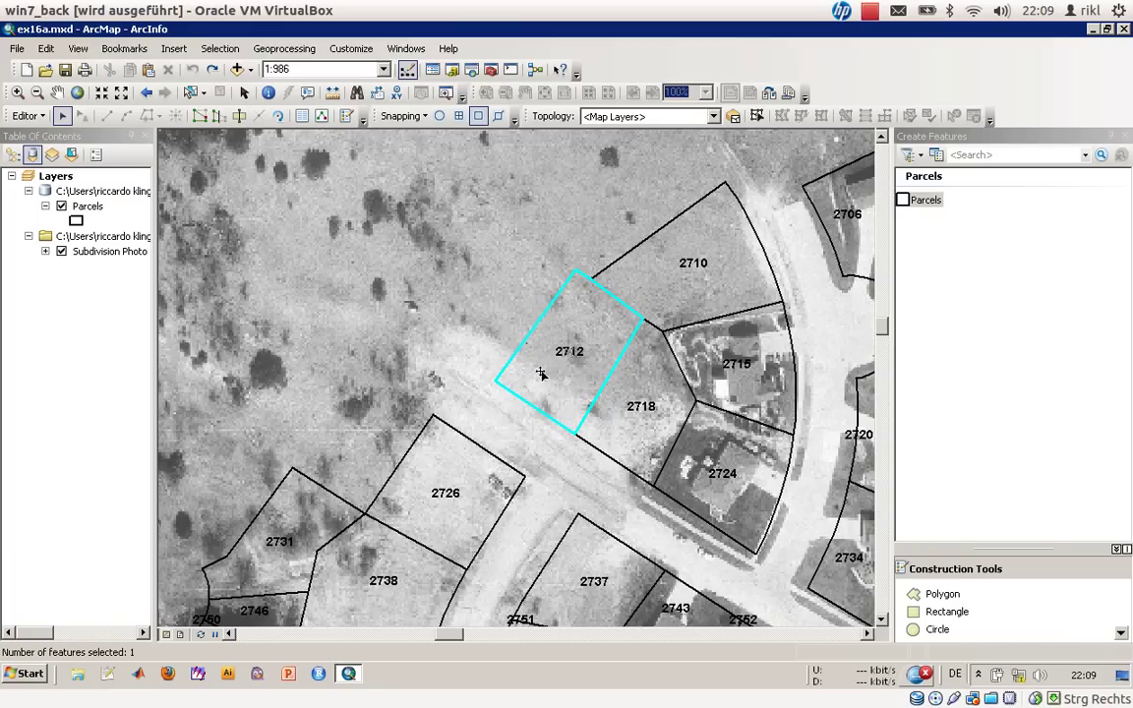
{"action": "double_click", "coordinate": [541, 375]}
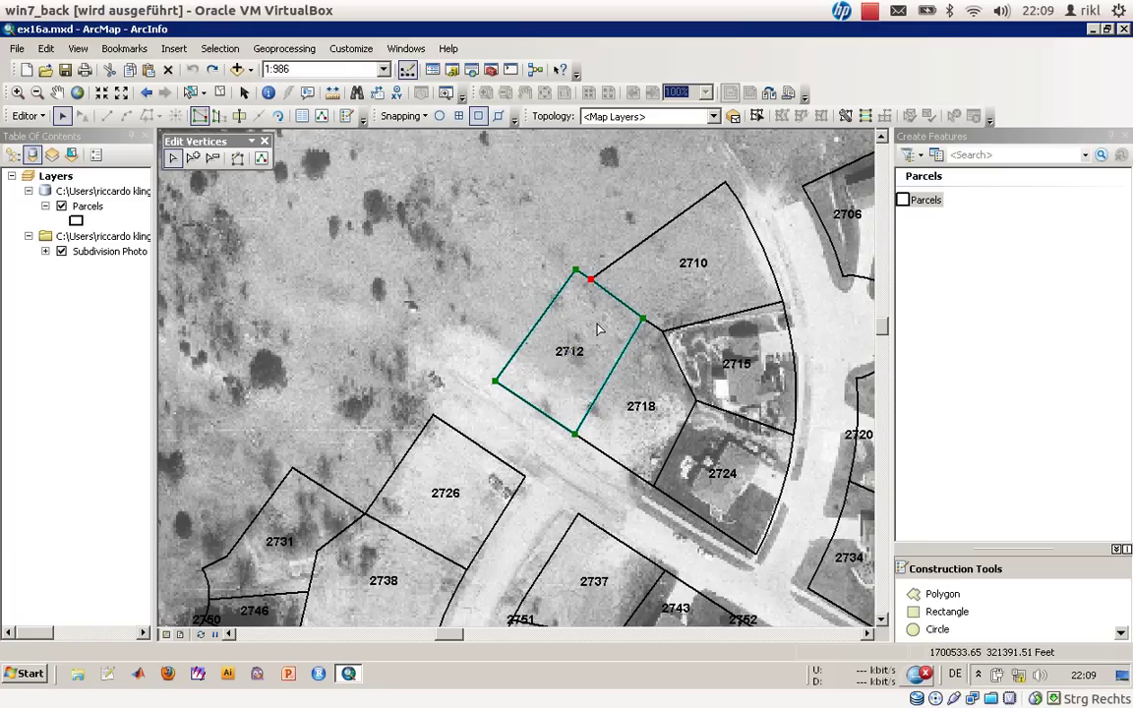
{"action": "left_click", "coordinate": [489, 351]}
Delete parcels 2712 and 2718
{"action": "left_click", "coordinate": [546, 351]}
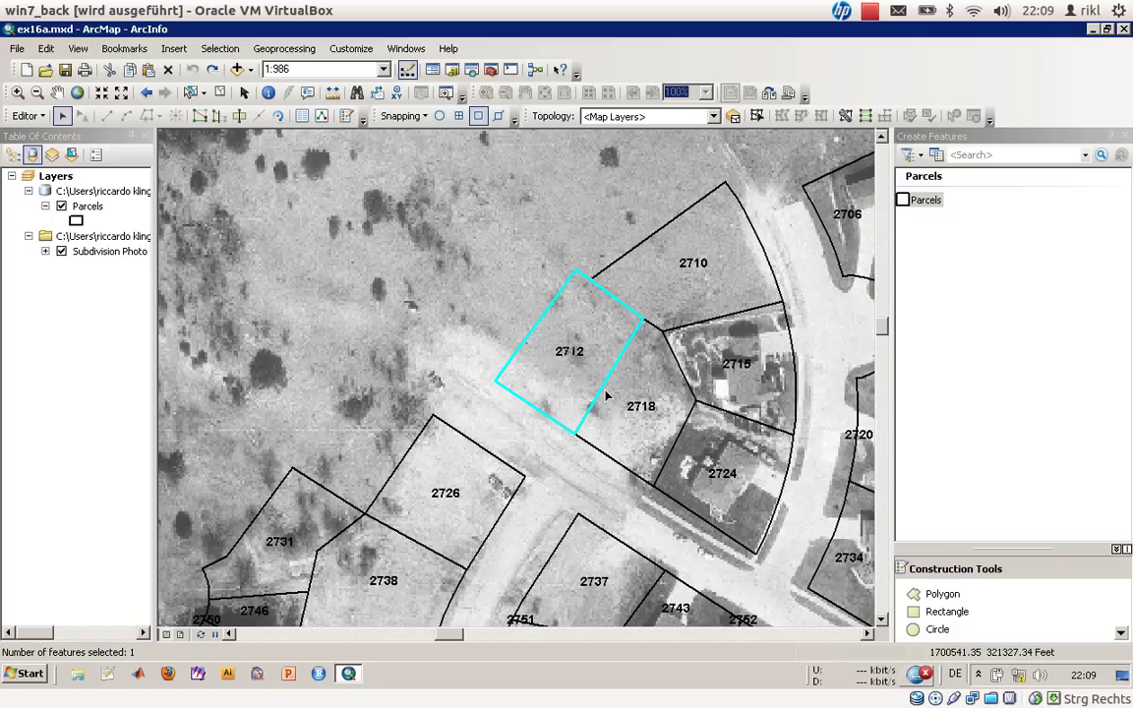
{"action": "left_click", "coordinate": [169, 71]}
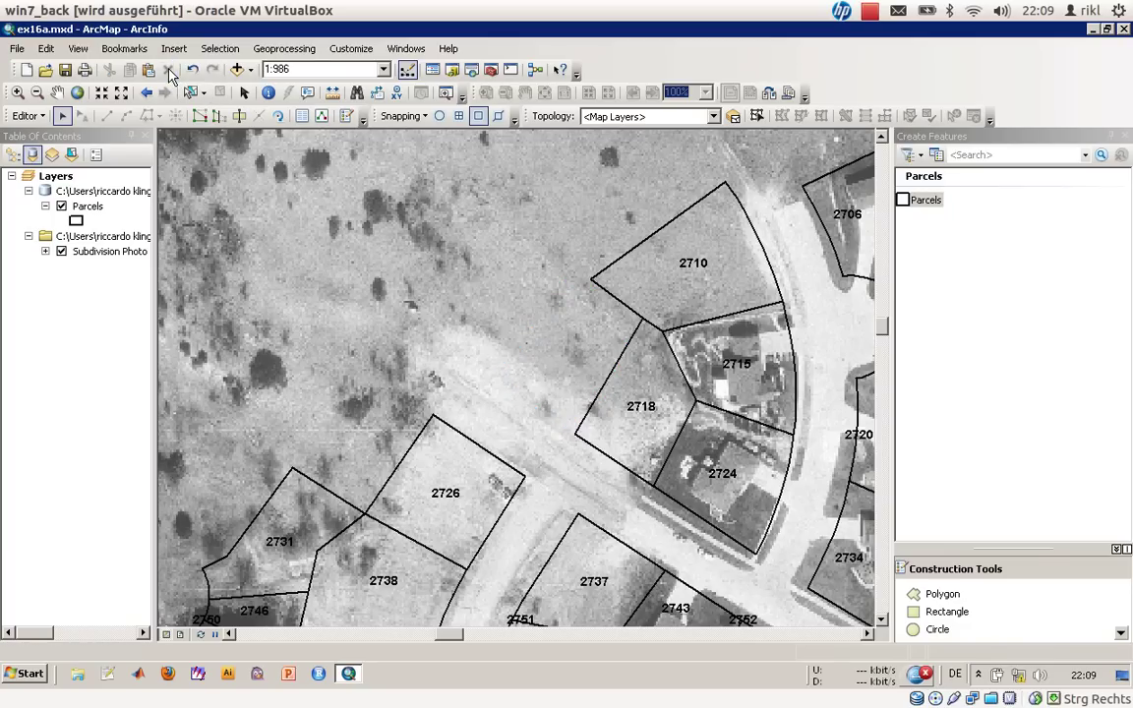
{"action": "left_click", "coordinate": [619, 436]}
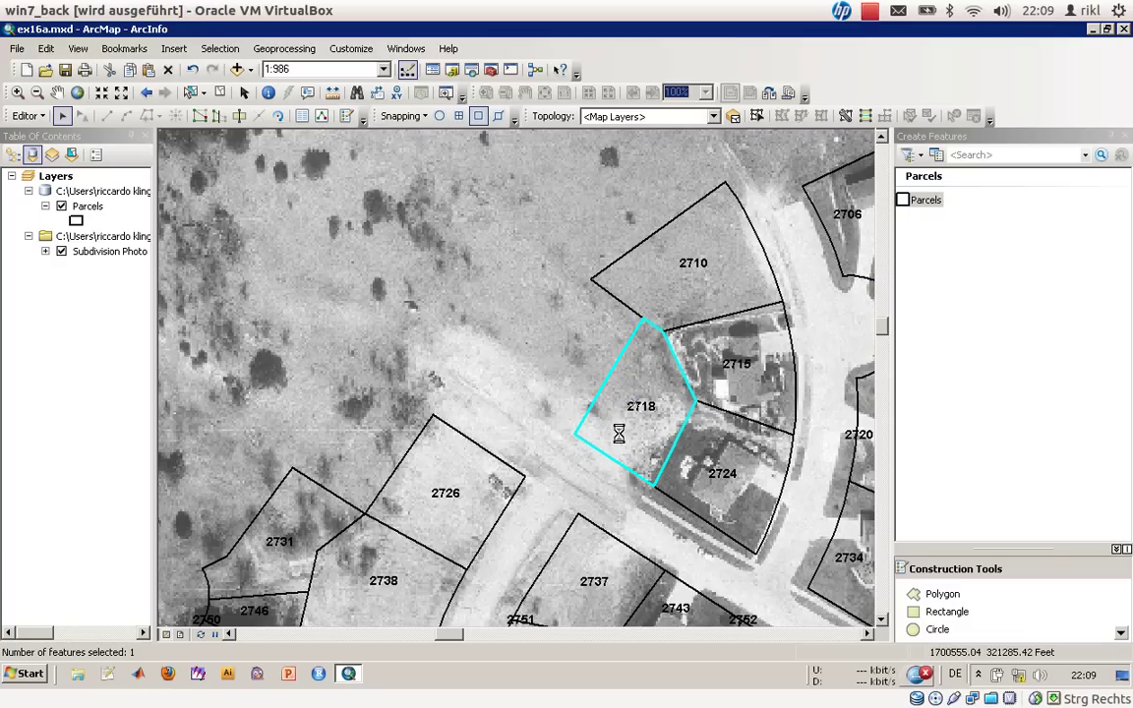
{"action": "key", "text": "Delete"}
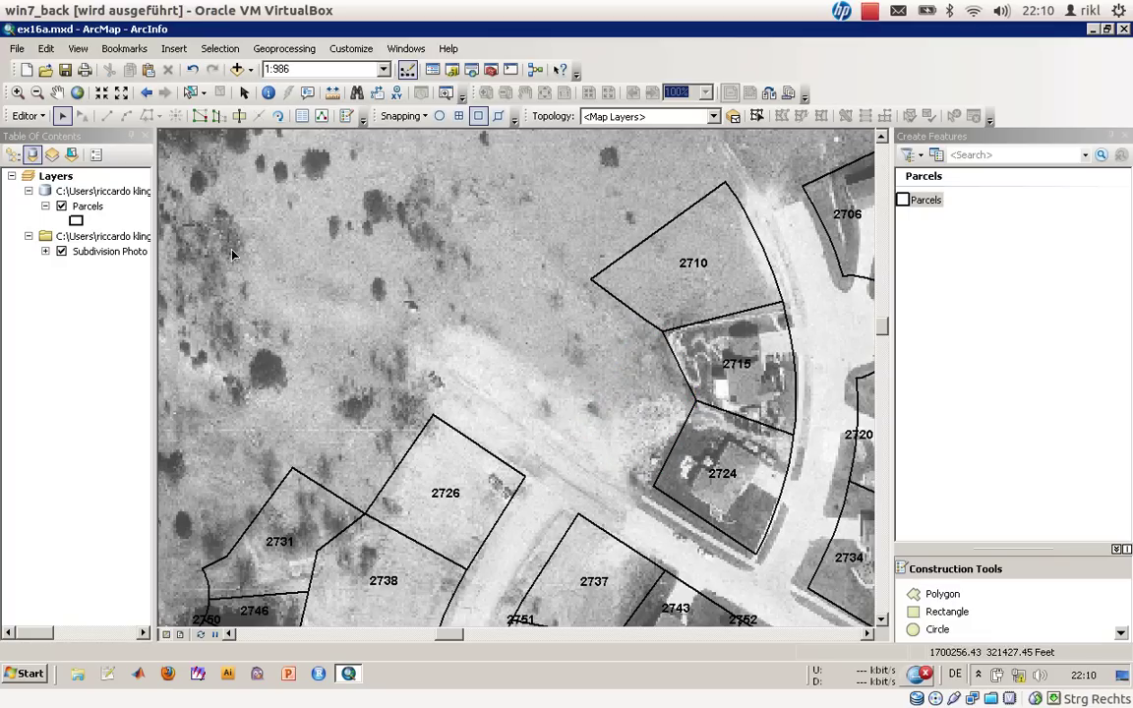
Select the Parcels layer and save the edits without ending the edit session
{"action": "right_click", "coordinate": [89, 189]}
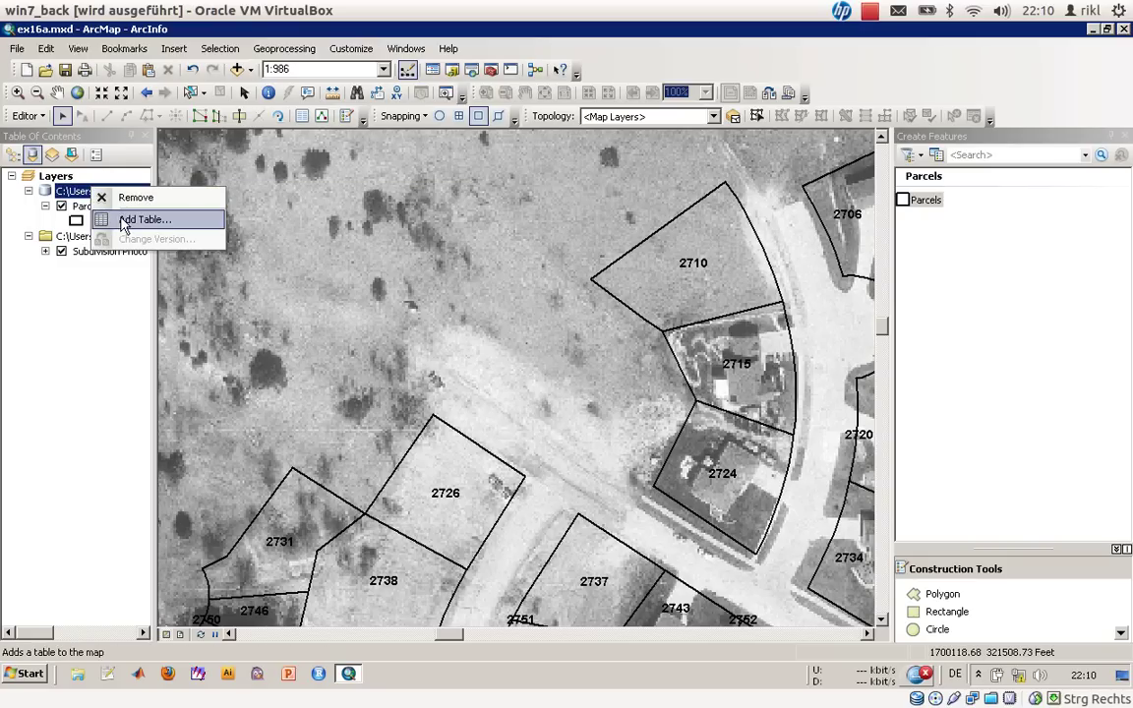
{"action": "left_click", "coordinate": [111, 157]}
{"action": "left_click", "coordinate": [88, 207]}
{"action": "left_click", "coordinate": [27, 116]}
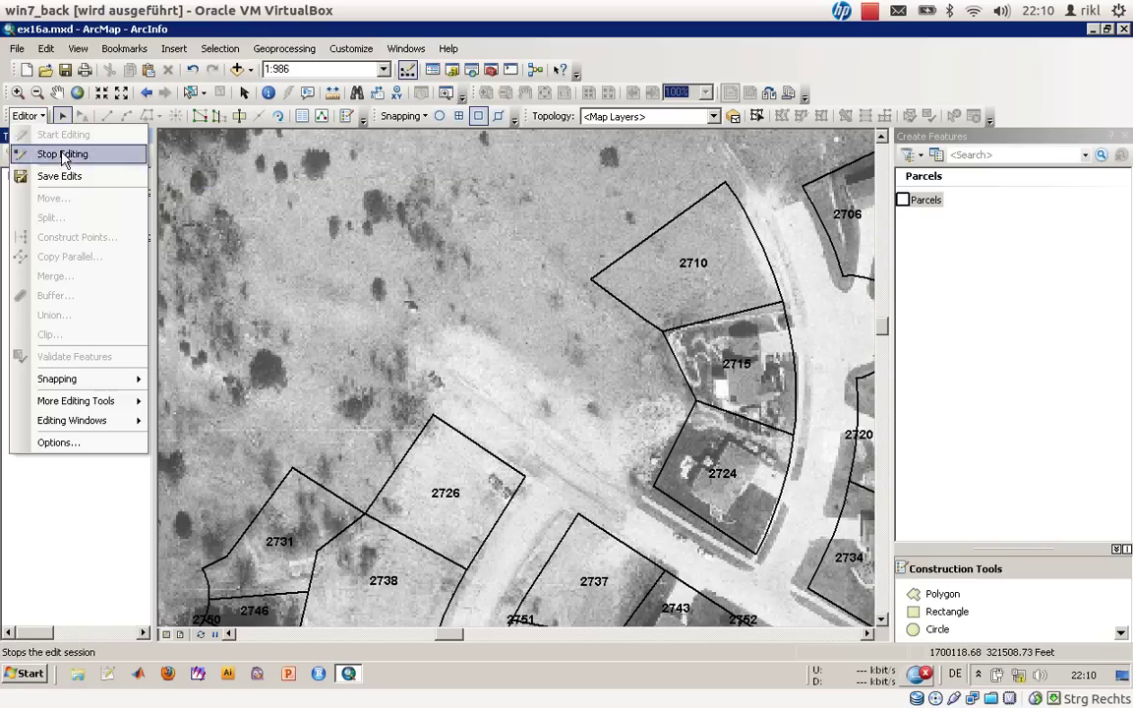
{"action": "left_click", "coordinate": [63, 176]}
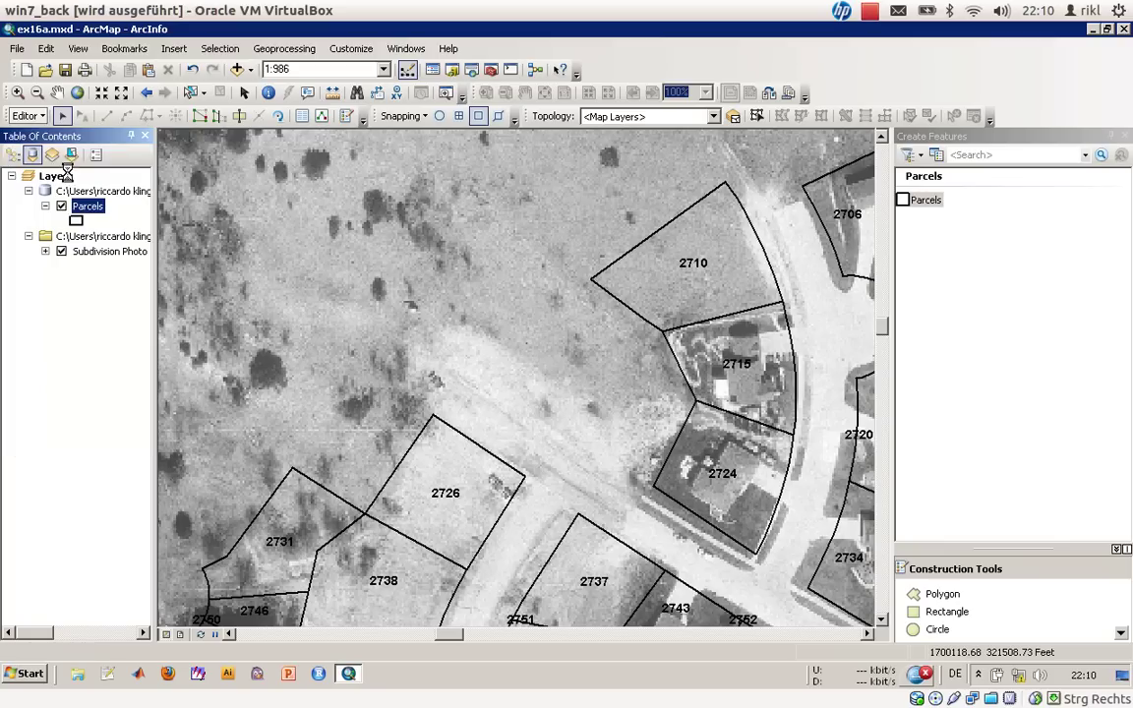
Go to the Second Parcel Site bookmark and zoom in on the southern boundary of parcel 2768
{"action": "left_click", "coordinate": [123, 49]}
{"action": "left_click", "coordinate": [149, 126]}
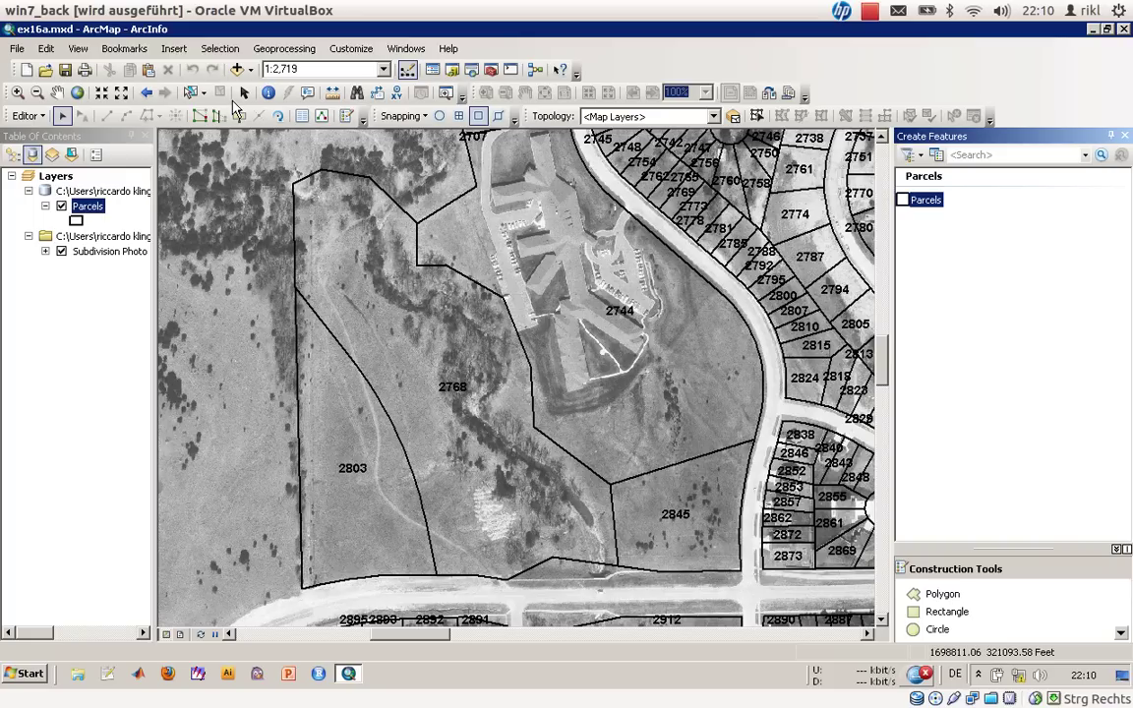
{"action": "left_click", "coordinate": [18, 91]}
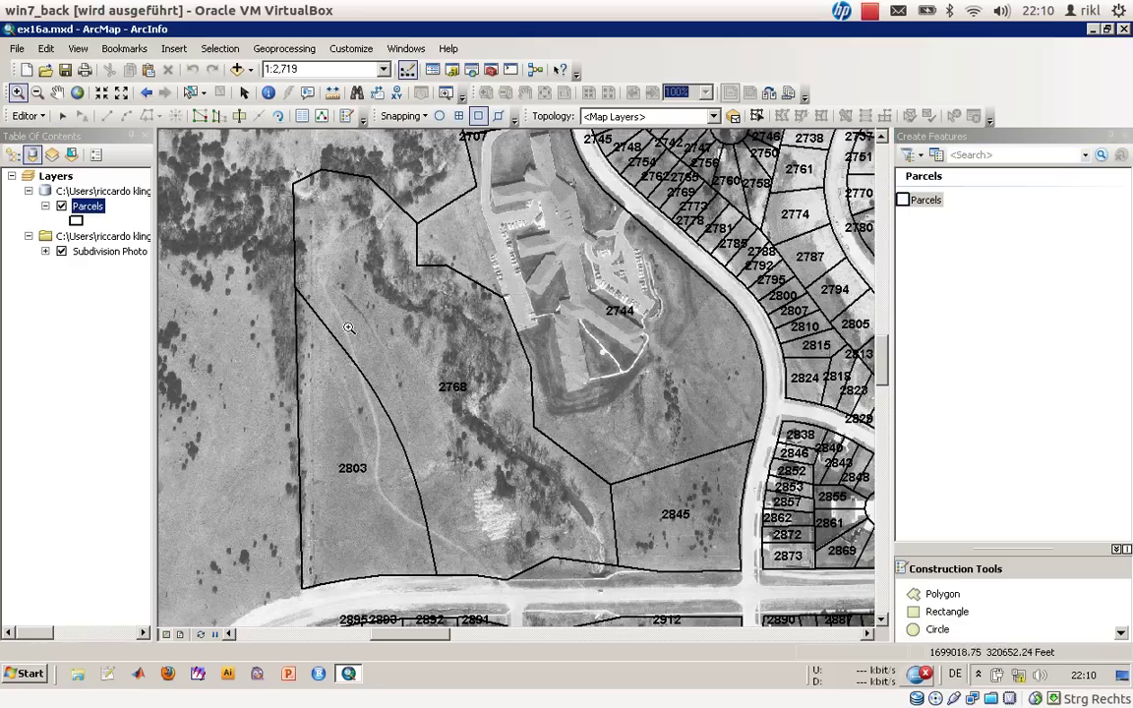
{"action": "left_click_drag", "start_coordinate": [376, 484], "coordinate": [661, 614]}
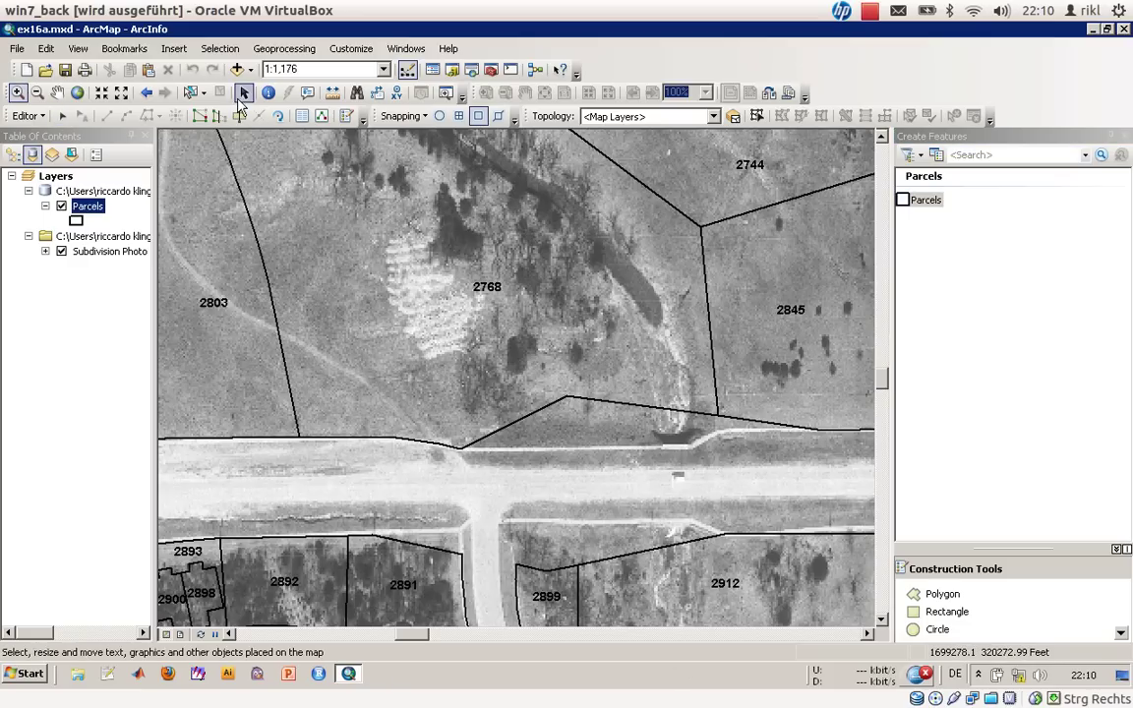
Open parcel 2768 for vertex editing with the Edit tool and show its sketch properties
{"action": "left_click", "coordinate": [65, 116]}
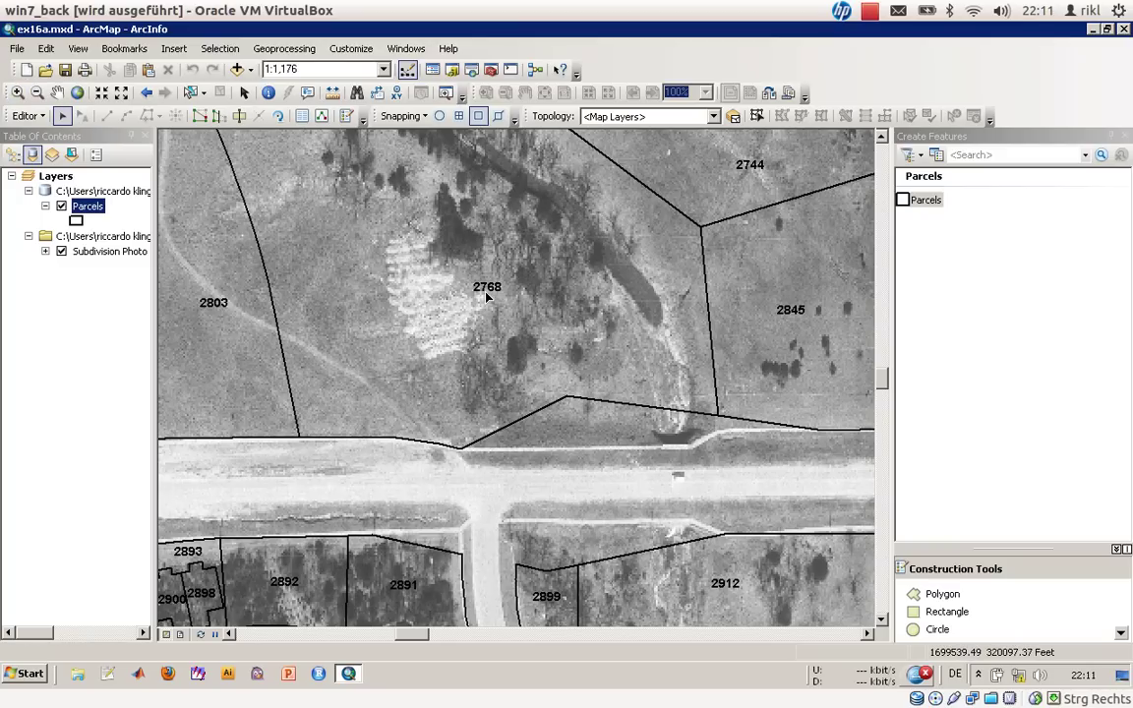
{"action": "double_click", "coordinate": [550, 410]}
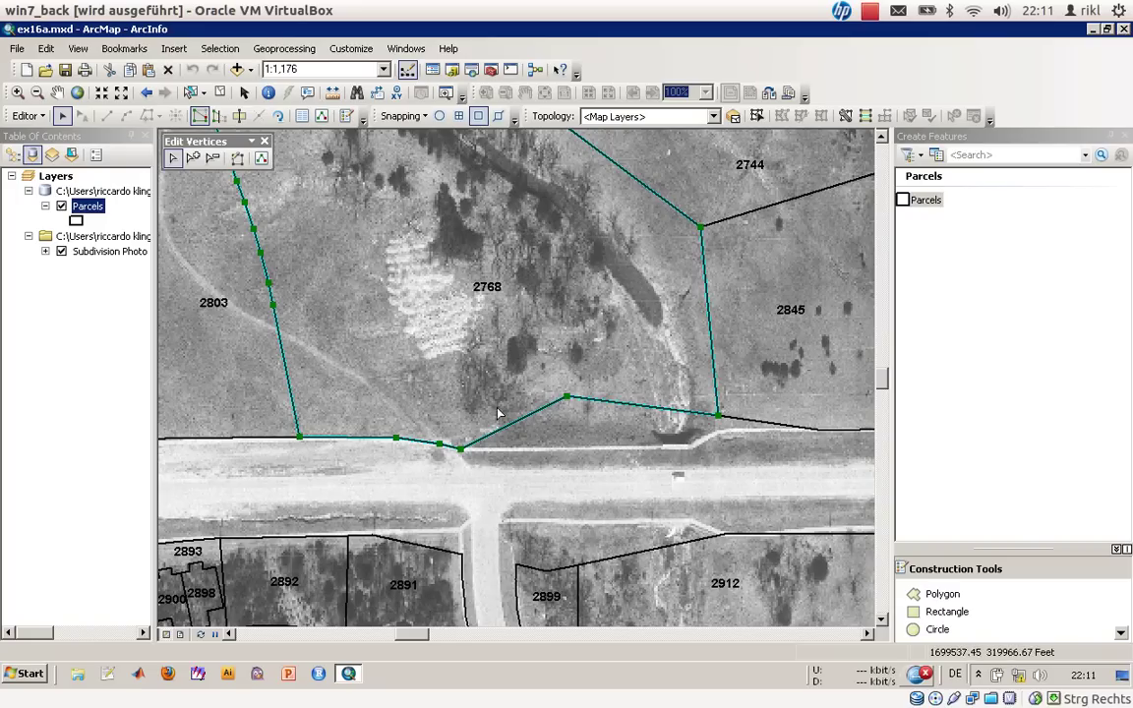
{"action": "left_click", "coordinate": [262, 158]}
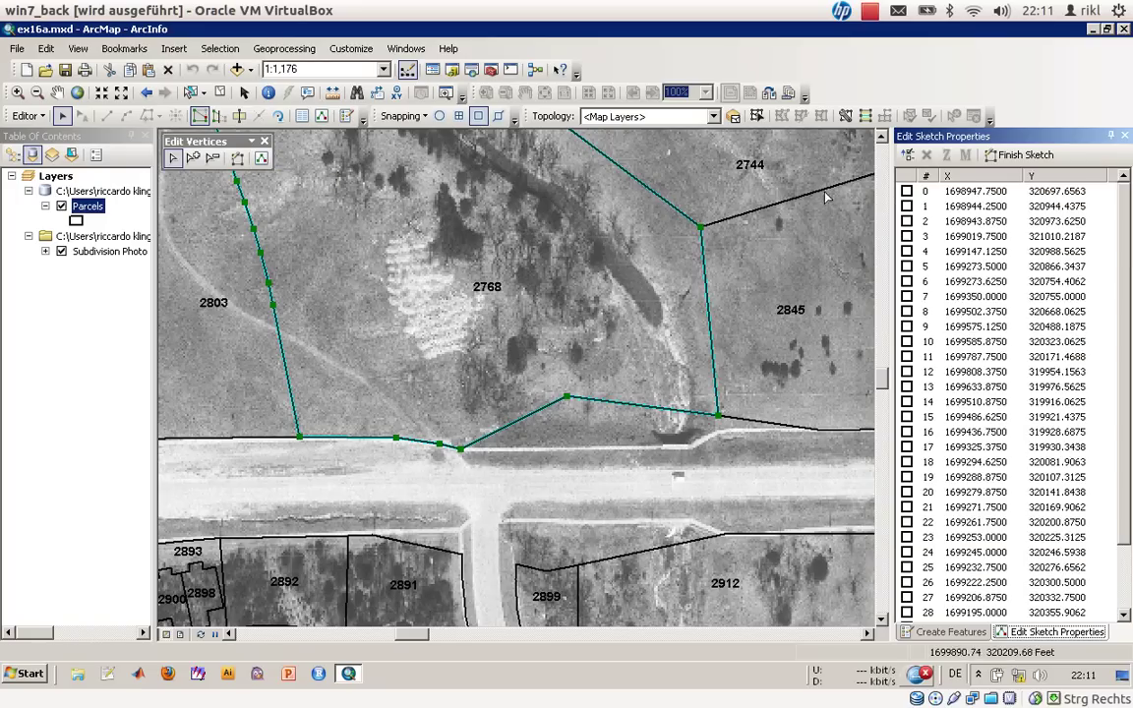
Mark vertices 24, 26, 30 and 21 in parcel 2768's vertex list to locate them on the map
{"action": "scroll", "coordinate": [1011, 491], "scroll_direction": "down", "scroll_amount": 2}
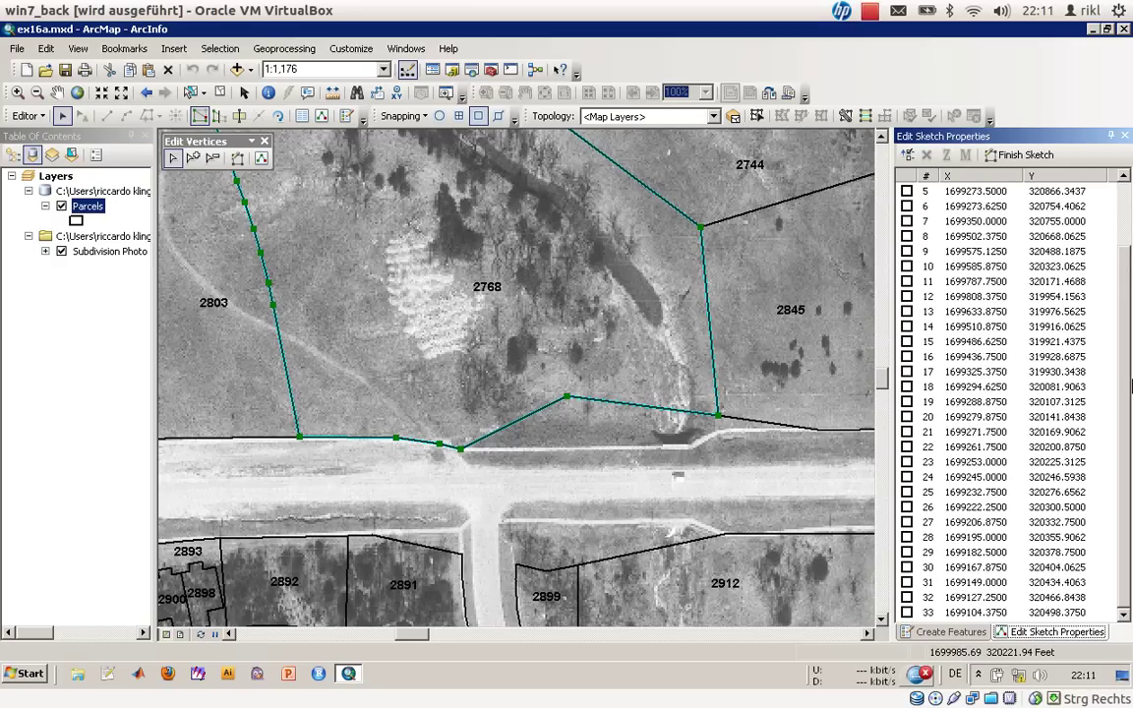
{"action": "left_click", "coordinate": [906, 477]}
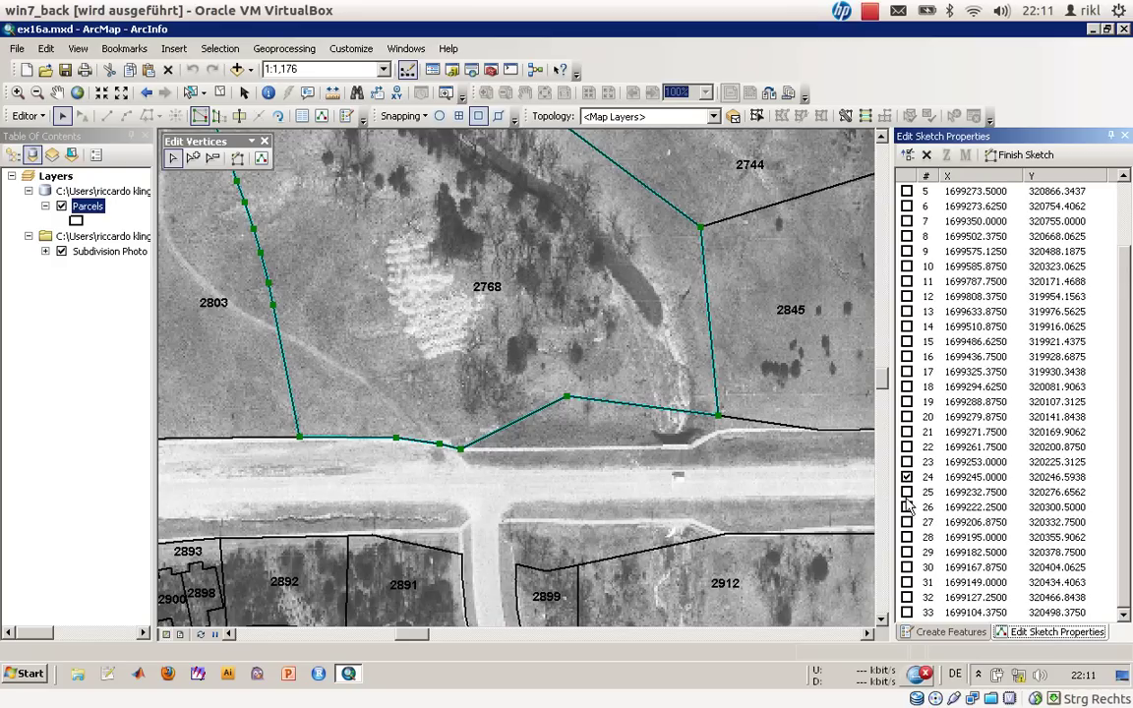
{"action": "left_click", "coordinate": [907, 506]}
{"action": "left_click", "coordinate": [907, 568]}
{"action": "left_click", "coordinate": [907, 432]}
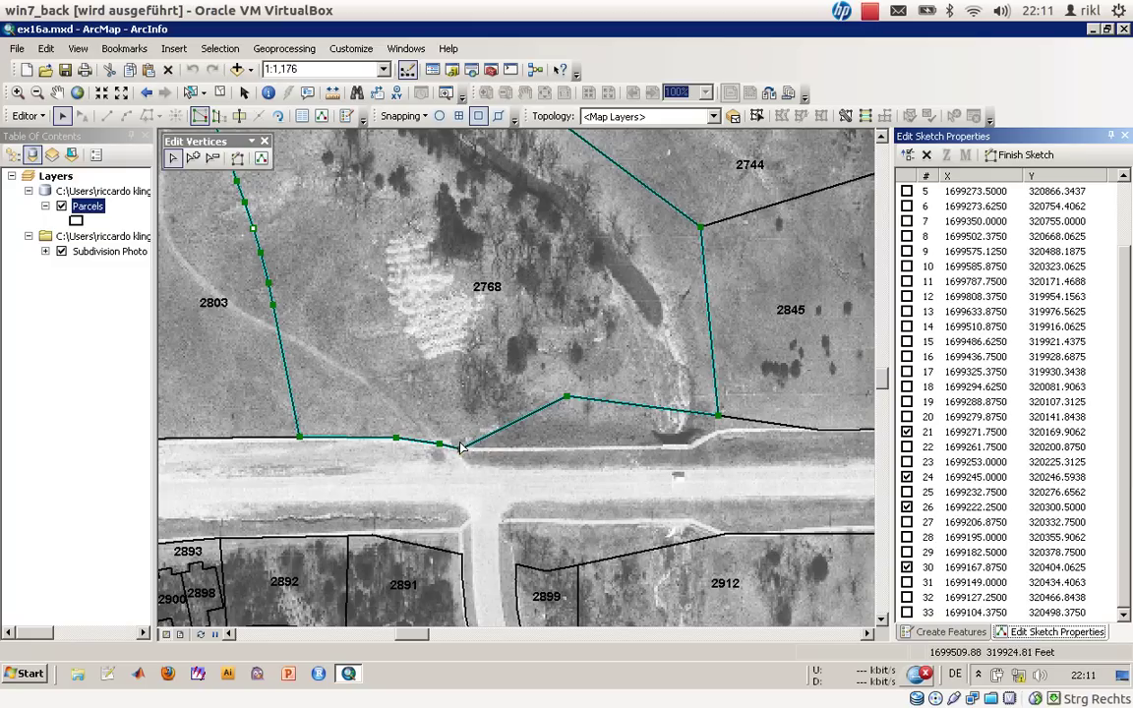
Move vertex 14 on parcel 2768's southern boundary northwest into the parcel and put it back at its original corner
{"action": "mouse_move", "coordinate": [460, 448]}
{"action": "left_mouse_down"}
{"action": "mouse_move", "coordinate": [465, 372]}
{"action": "mouse_move", "coordinate": [390, 307]}
{"action": "left_mouse_up"}
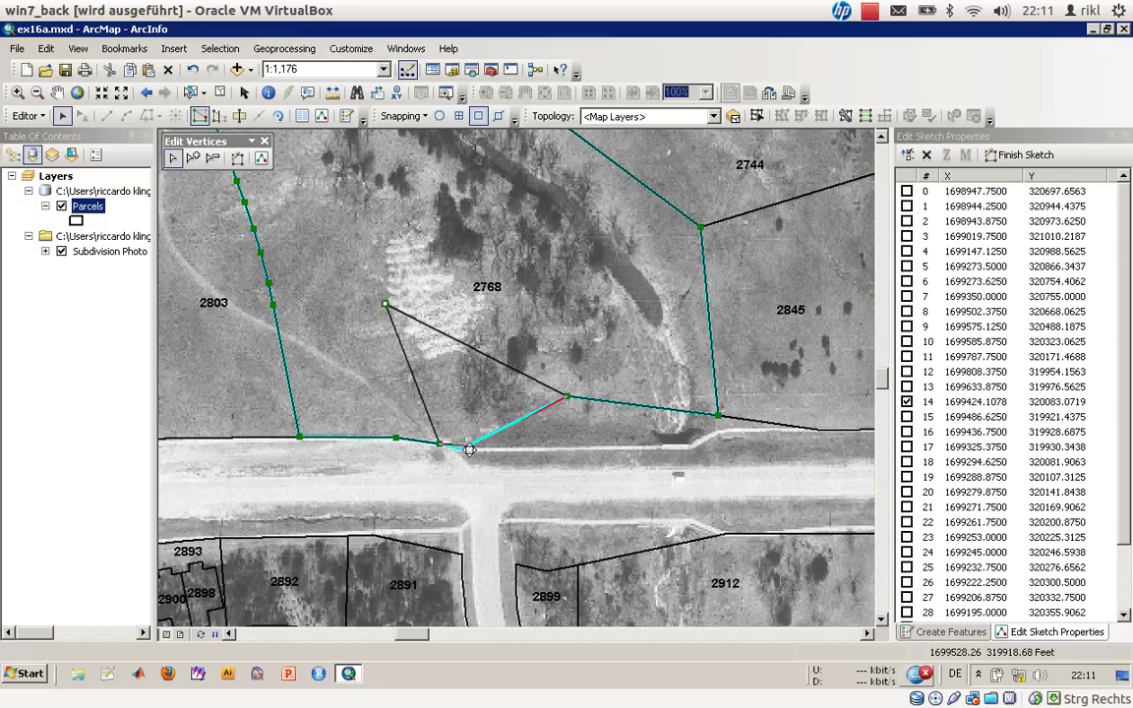
{"action": "left_click_drag", "start_coordinate": [461, 452], "coordinate": [460, 450]}
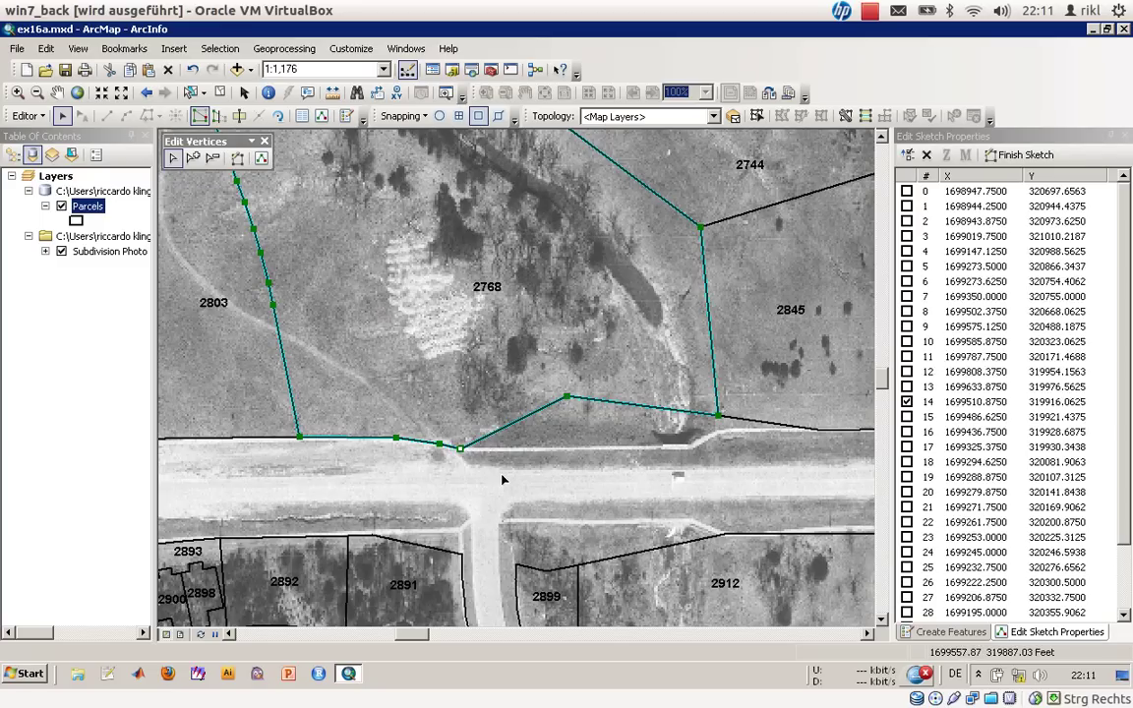
Move vertex 13 on parcel 2768's southern boundary down to the road edge at about 1699653.85, 319914.60 feet and apply the reshaped boundary
{"action": "left_click", "coordinate": [497, 468]}
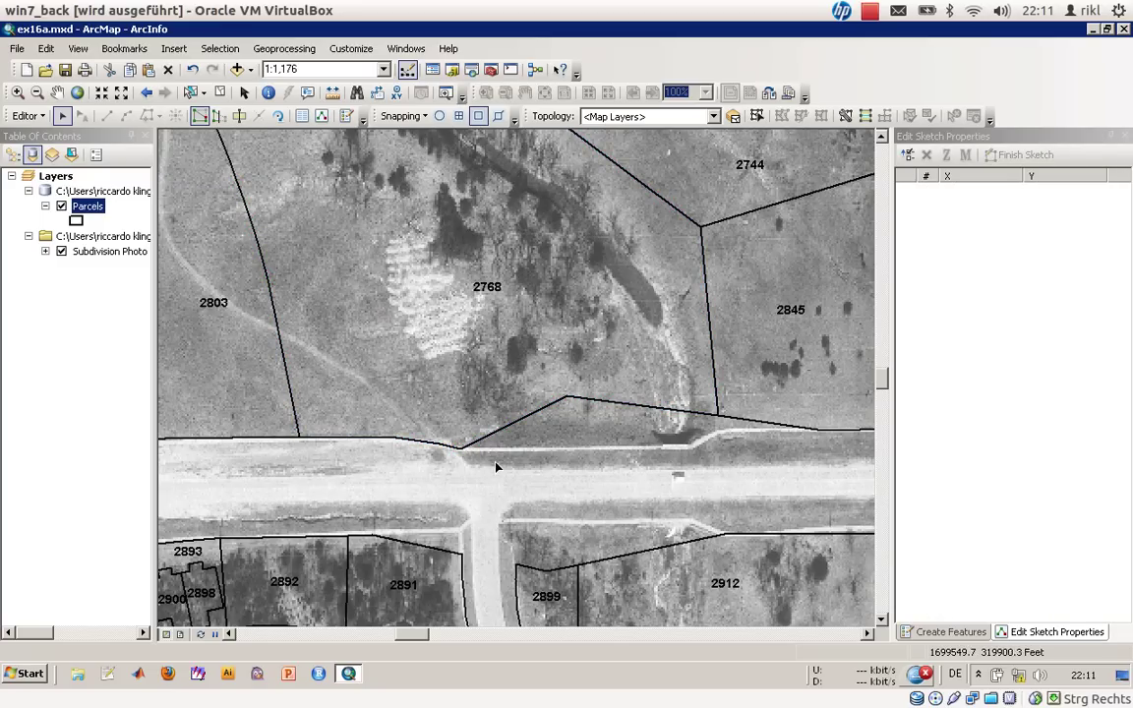
{"action": "double_click", "coordinate": [546, 404]}
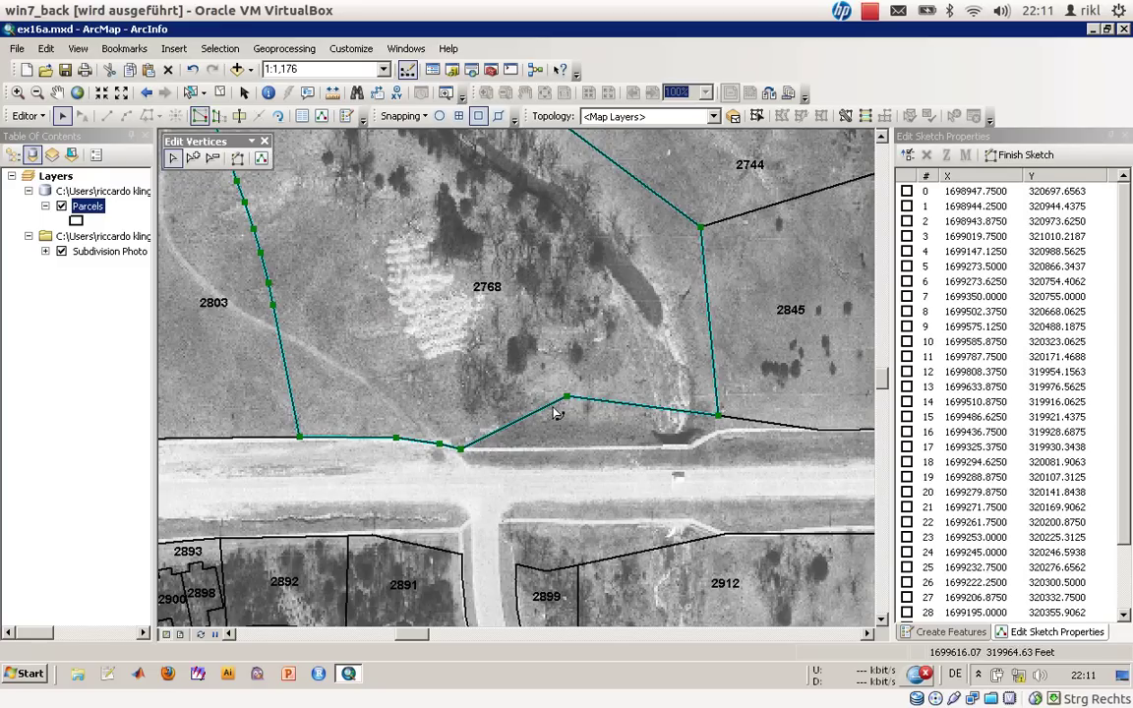
{"action": "left_click", "coordinate": [568, 398]}
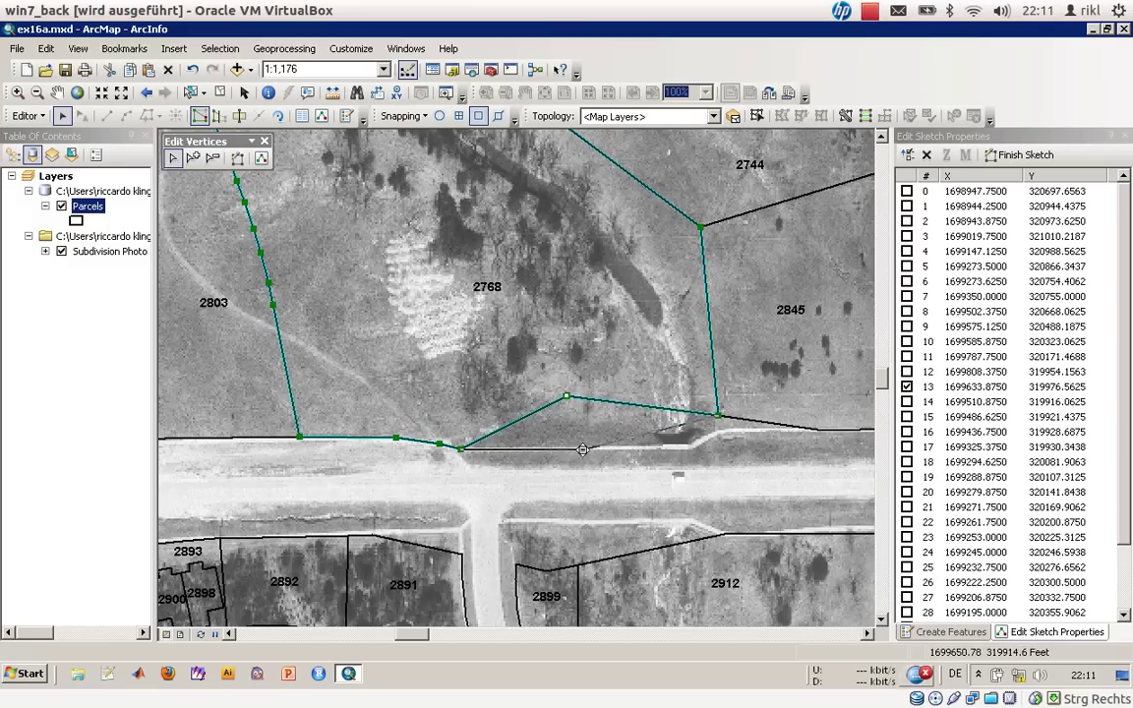
{"action": "left_click_drag", "start_coordinate": [567, 398], "coordinate": [584, 450]}
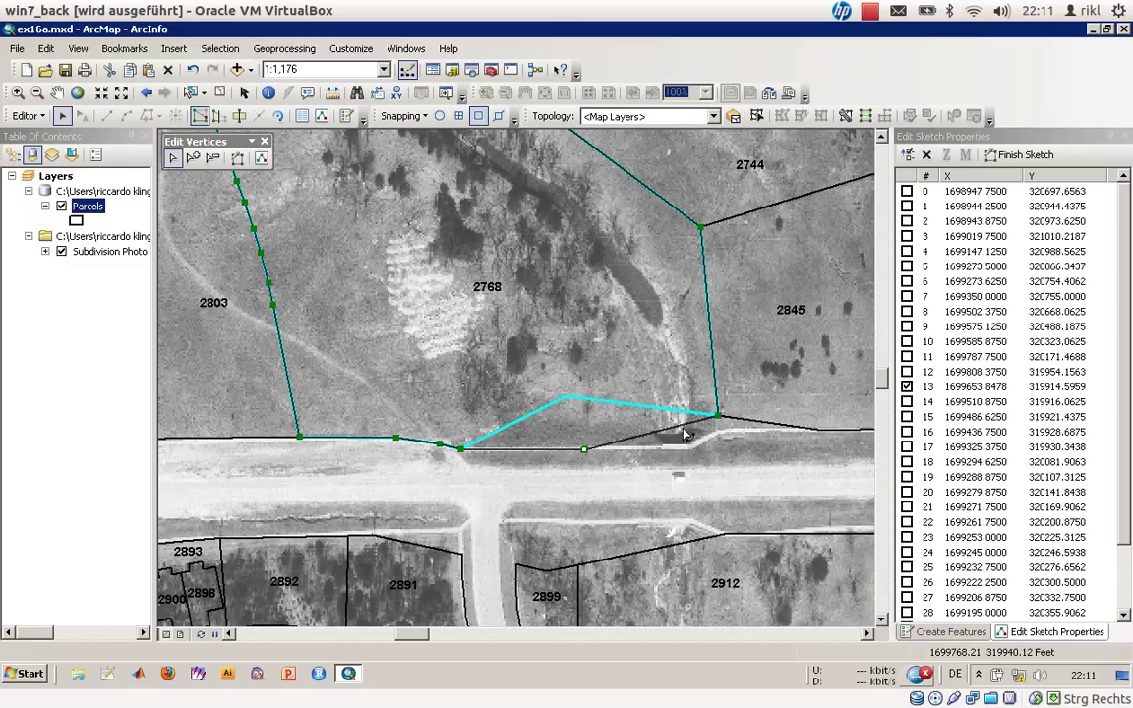
{"action": "left_click", "coordinate": [600, 360]}
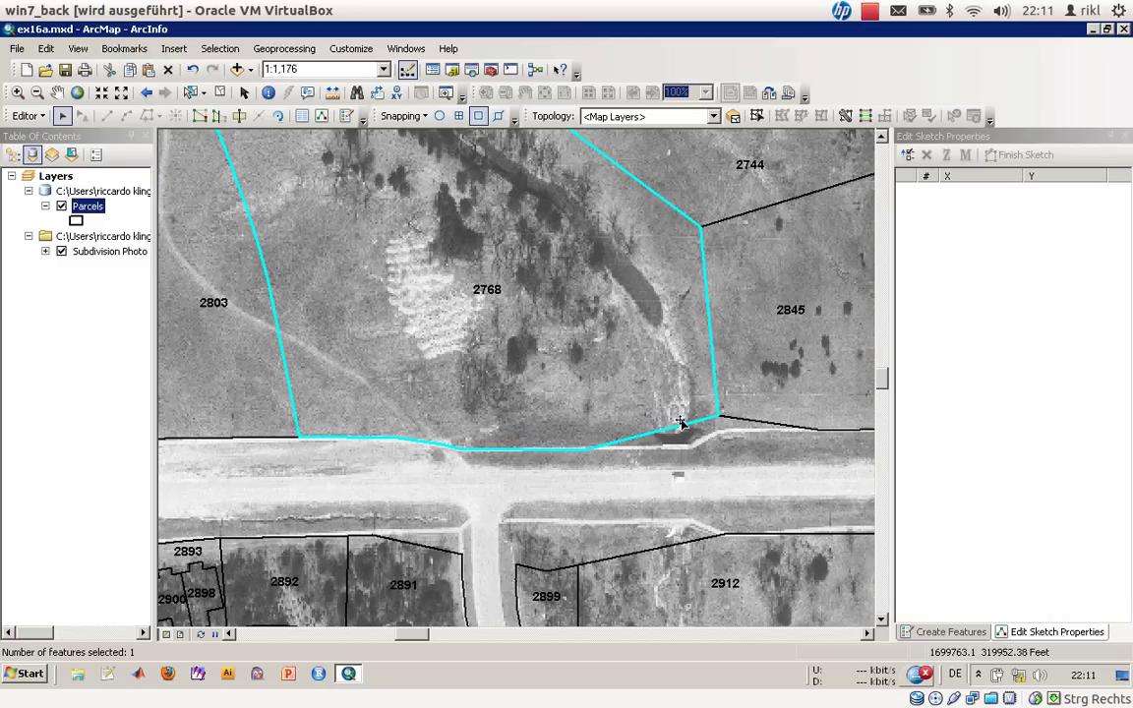
Open parcel 2768 for vertex editing and insert a vertex on its southeastern boundary segment between vertices 12 and 13
{"action": "right_click", "coordinate": [681, 427]}
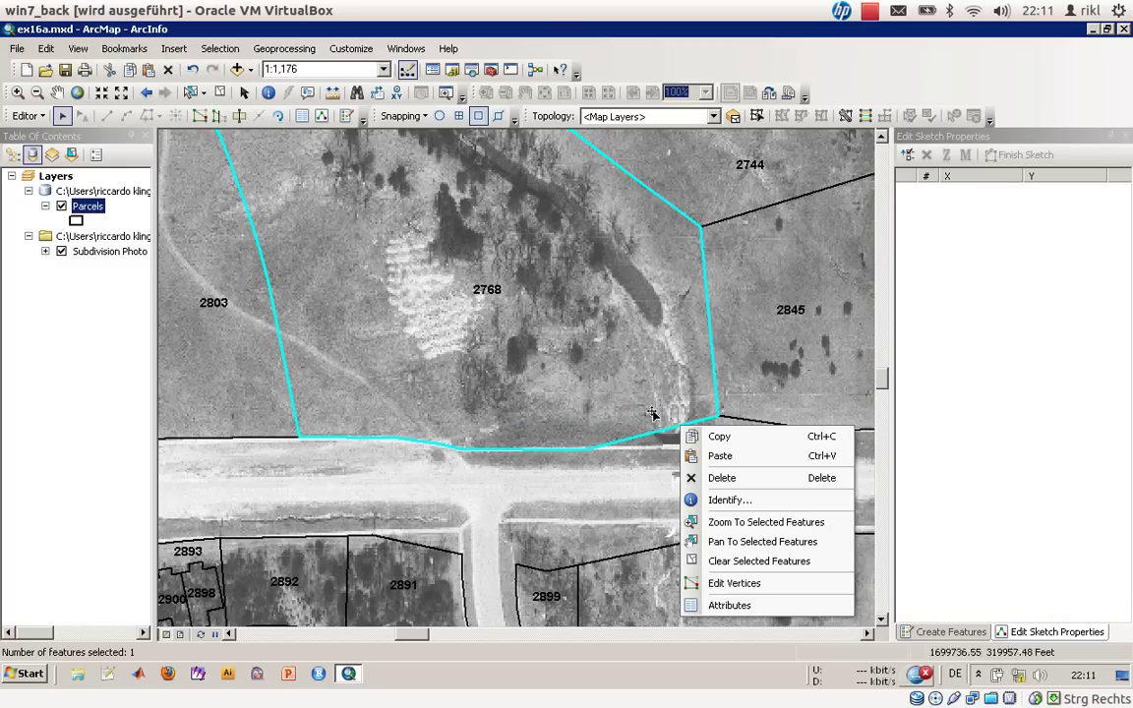
{"action": "key", "text": "Escape"}
{"action": "double_click", "coordinate": [661, 438]}
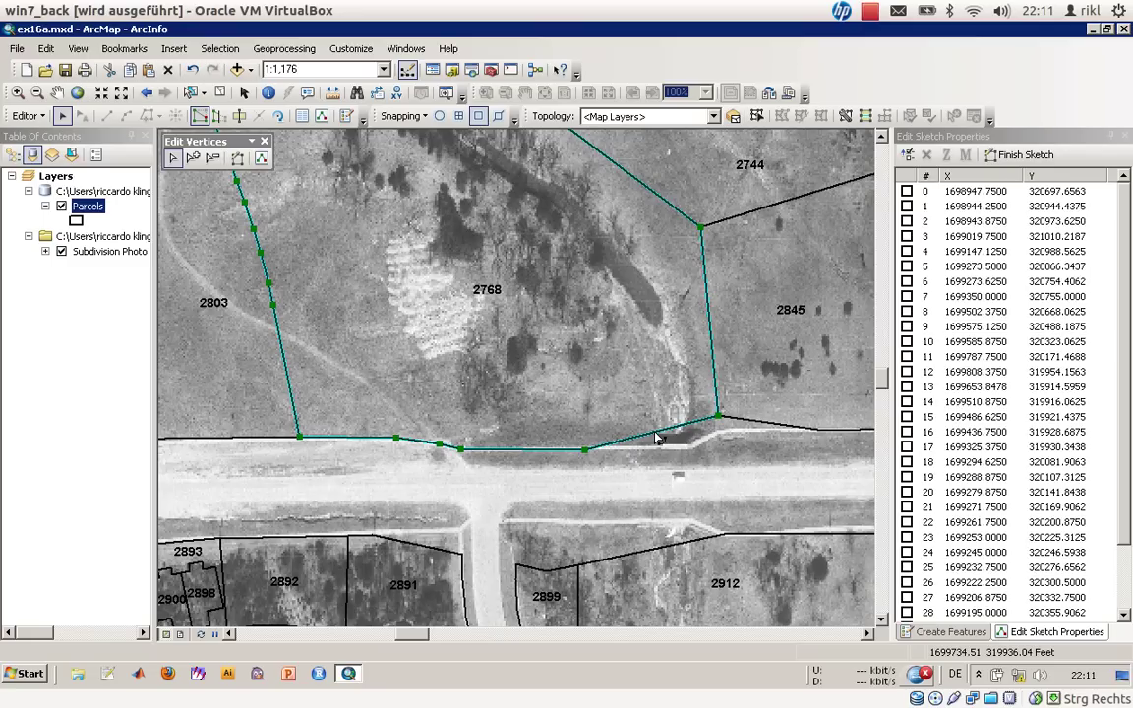
{"action": "right_click", "coordinate": [657, 437]}
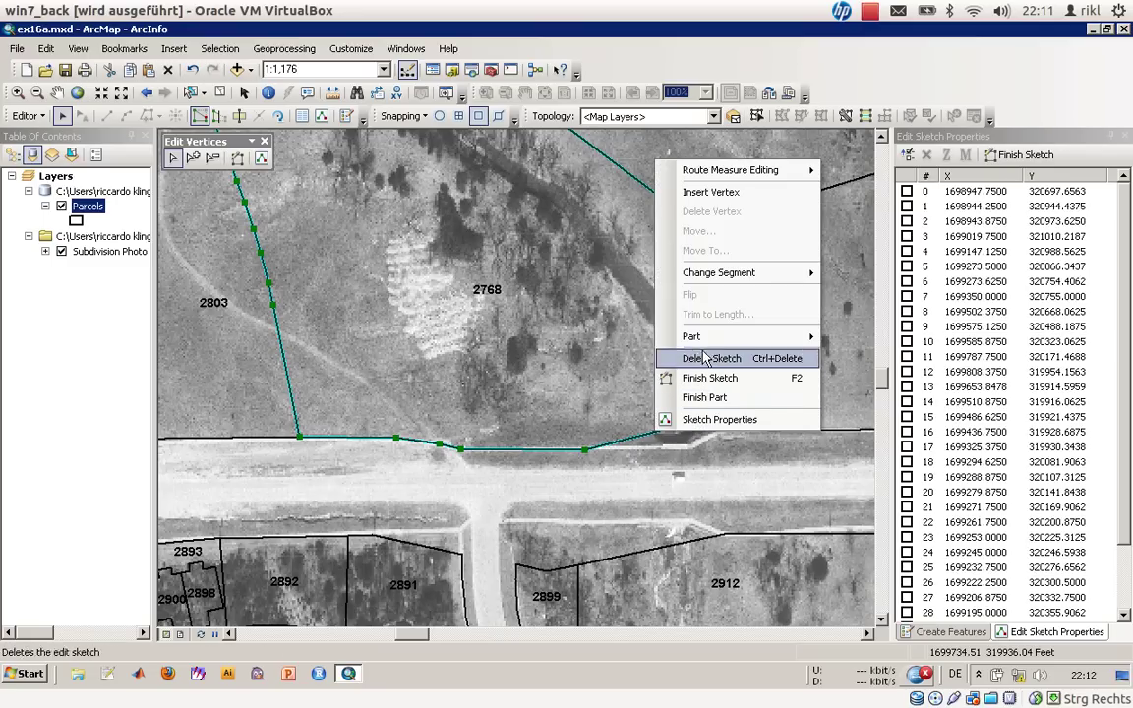
{"action": "left_click", "coordinate": [712, 192]}
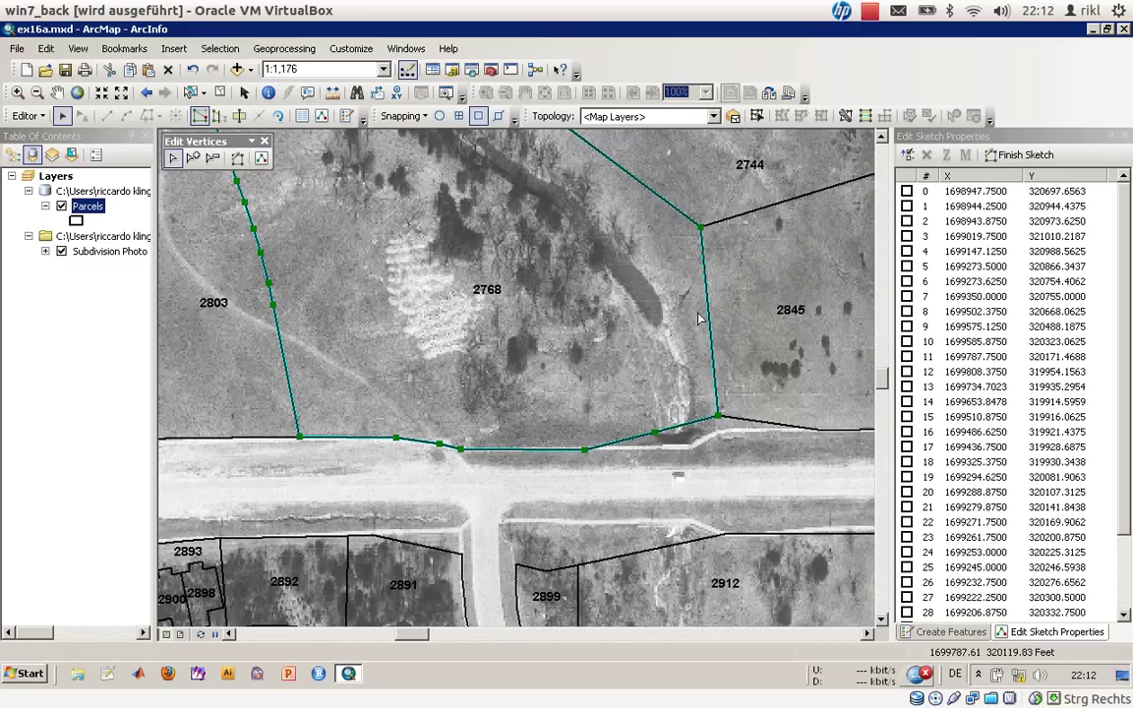
Examine the vertex list of parcel 2768 from end to start, checking the coordinate rows of vertices 34, 10 and 22
{"action": "left_click", "coordinate": [654, 433]}
{"action": "left_click", "coordinate": [1128, 570]}
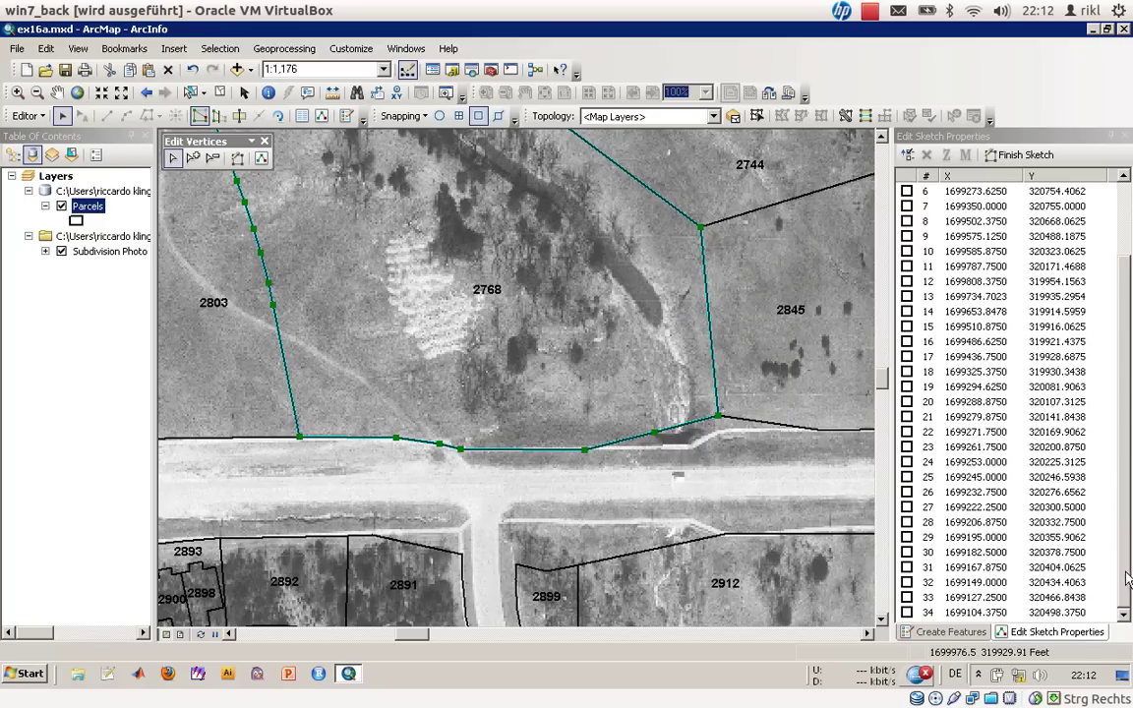
{"action": "double_click", "coordinate": [980, 613]}
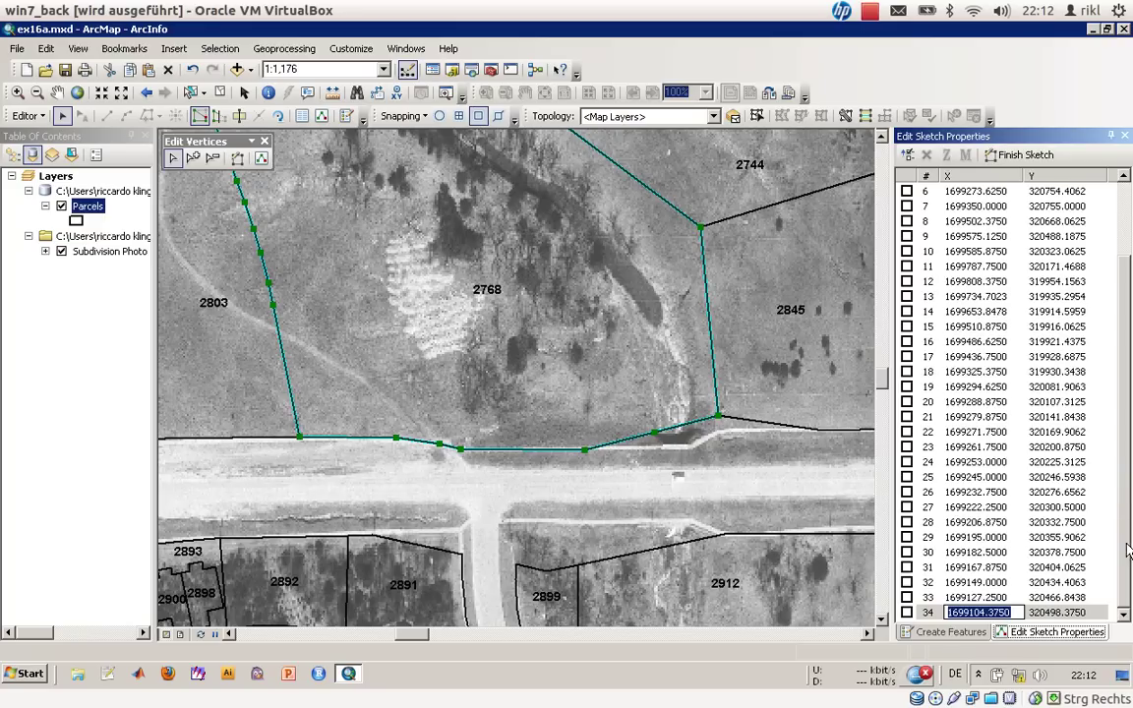
{"action": "key", "text": "Return"}
{"action": "left_click", "coordinate": [1128, 206]}
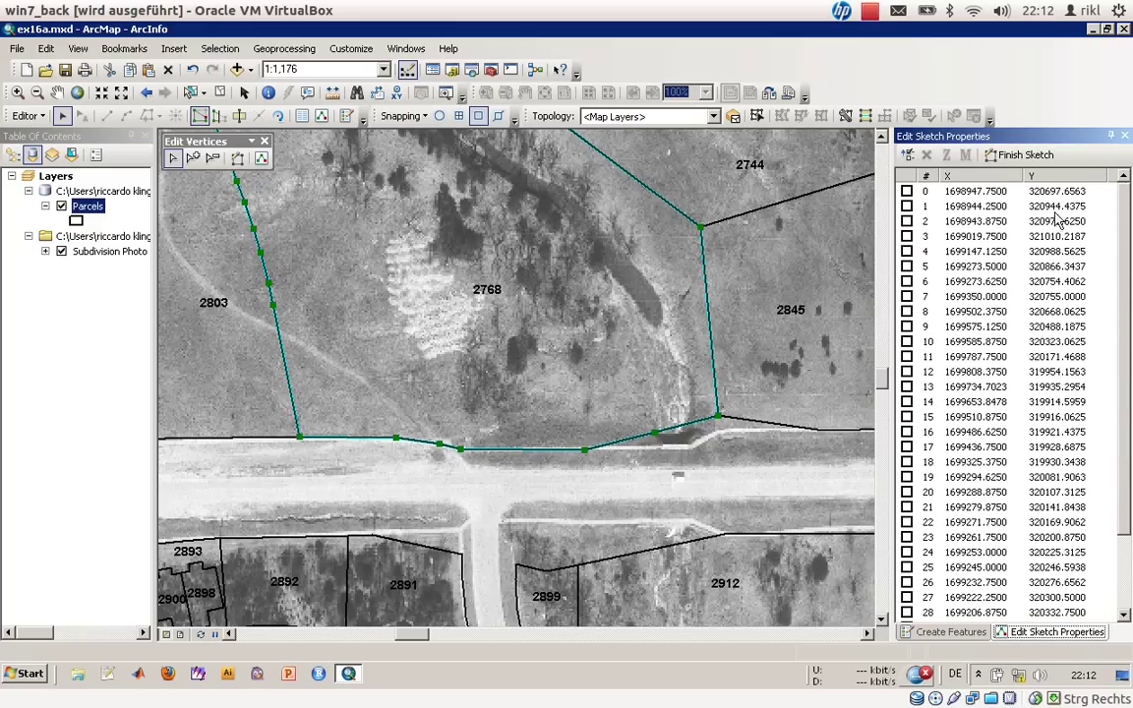
{"action": "left_click", "coordinate": [988, 221]}
{"action": "left_click", "coordinate": [983, 342]}
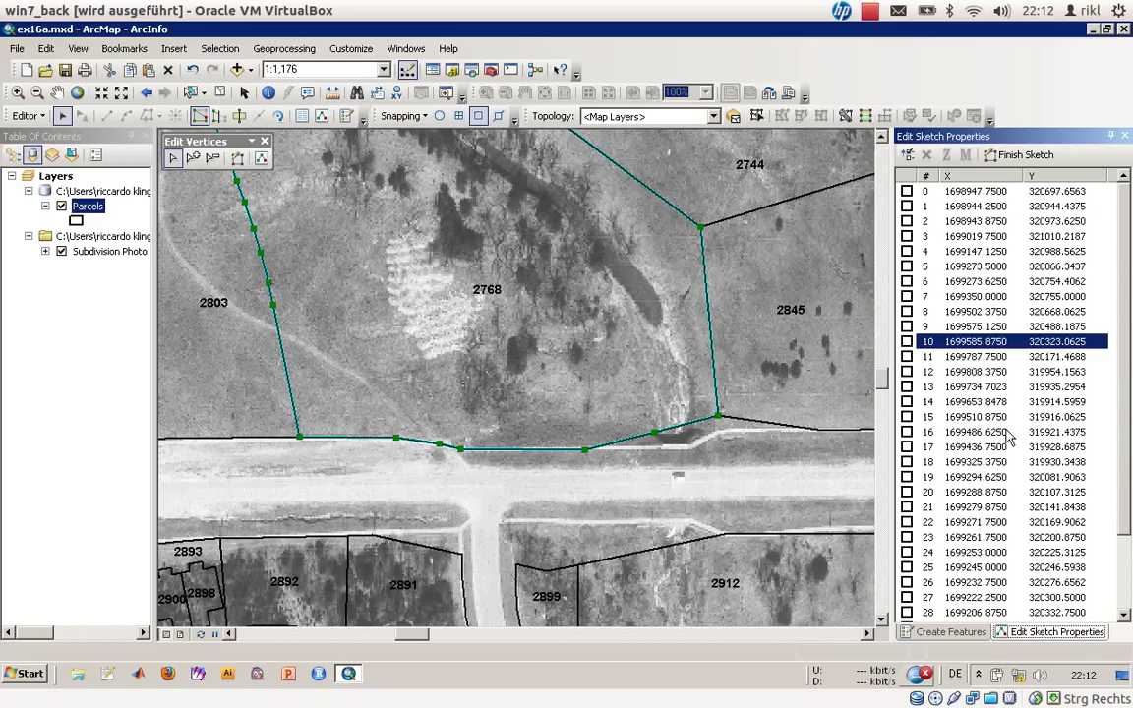
{"action": "left_click", "coordinate": [1021, 523]}
{"action": "left_click", "coordinate": [1028, 525]}
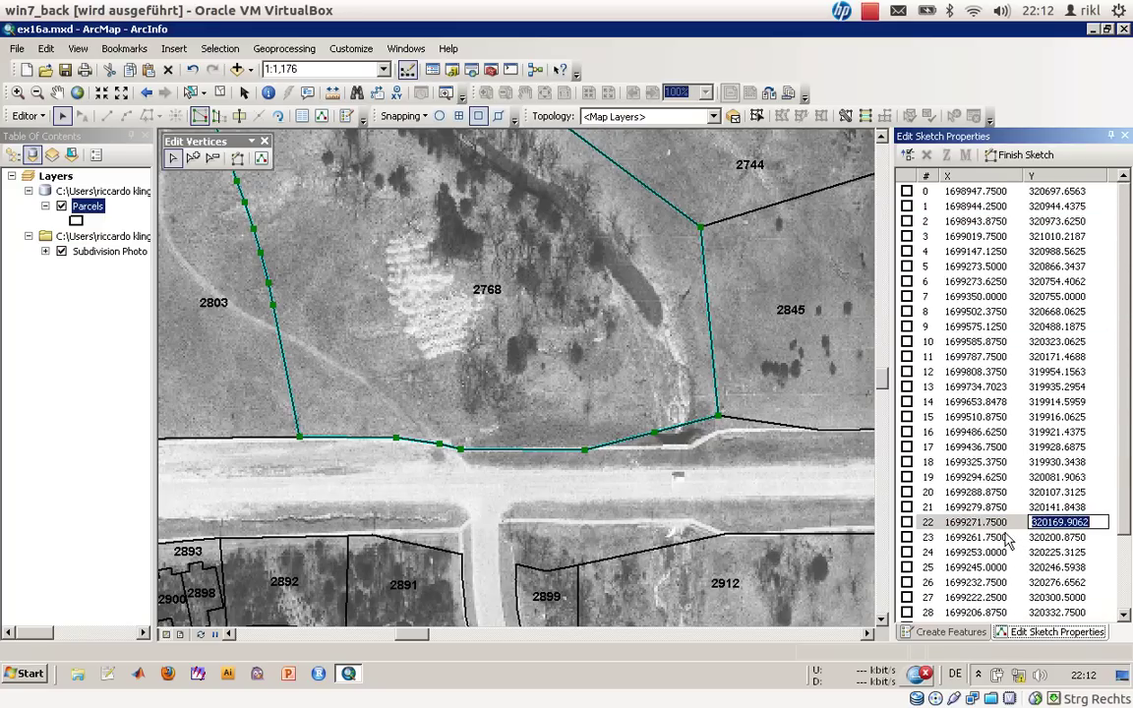
Go through vertices 19 down to 13 in parcel 2768's vertex list to locate each one along the southern boundary
{"action": "left_click", "coordinate": [993, 462]}
{"action": "left_click", "coordinate": [997, 462]}
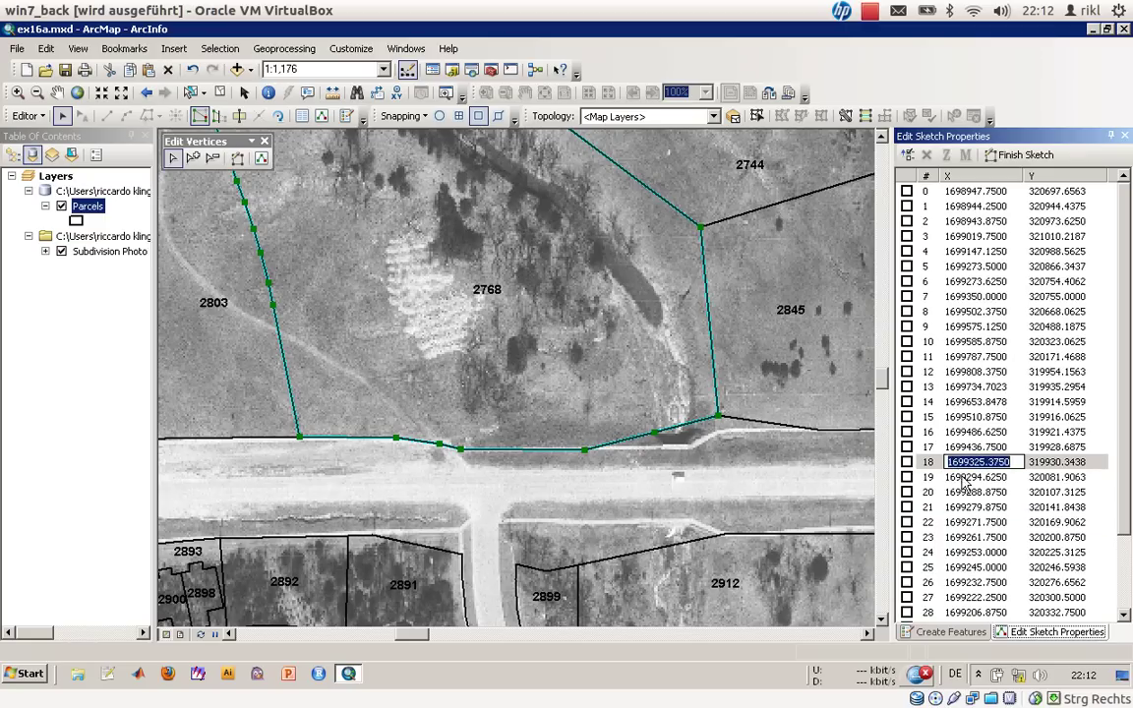
{"action": "key", "text": "Return"}
{"action": "left_click", "coordinate": [999, 480]}
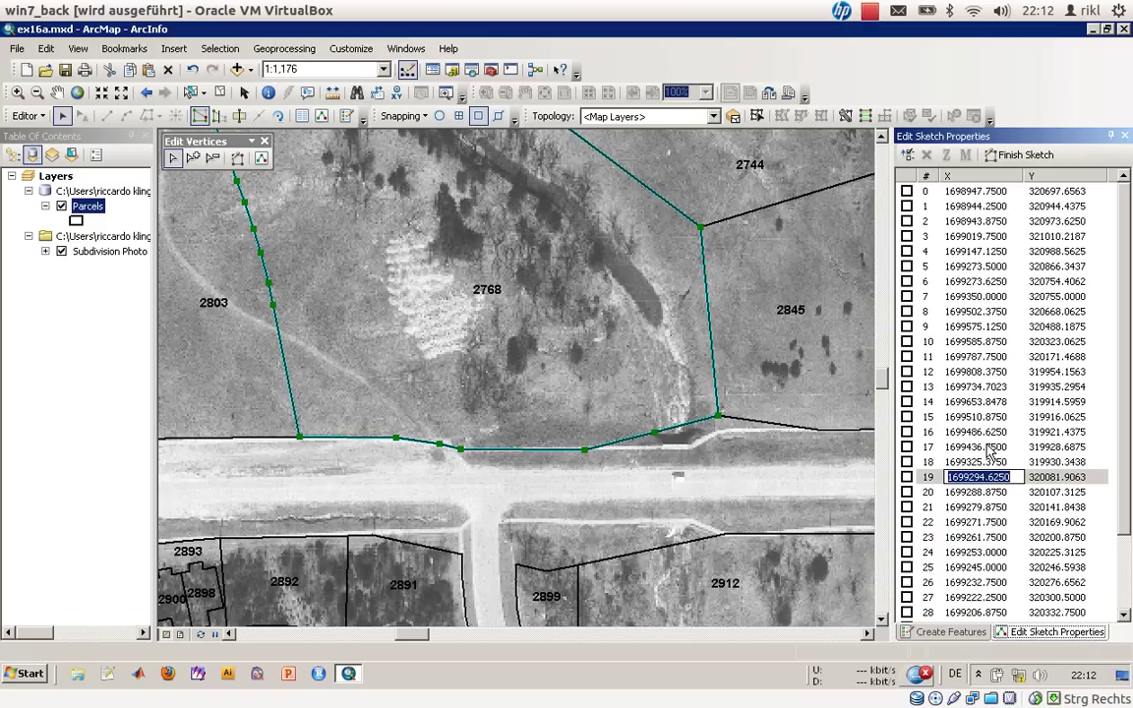
{"action": "left_click", "coordinate": [988, 447]}
{"action": "left_click", "coordinate": [987, 445]}
{"action": "left_click", "coordinate": [985, 435]}
{"action": "left_click", "coordinate": [986, 435]}
{"action": "key", "text": "Escape"}
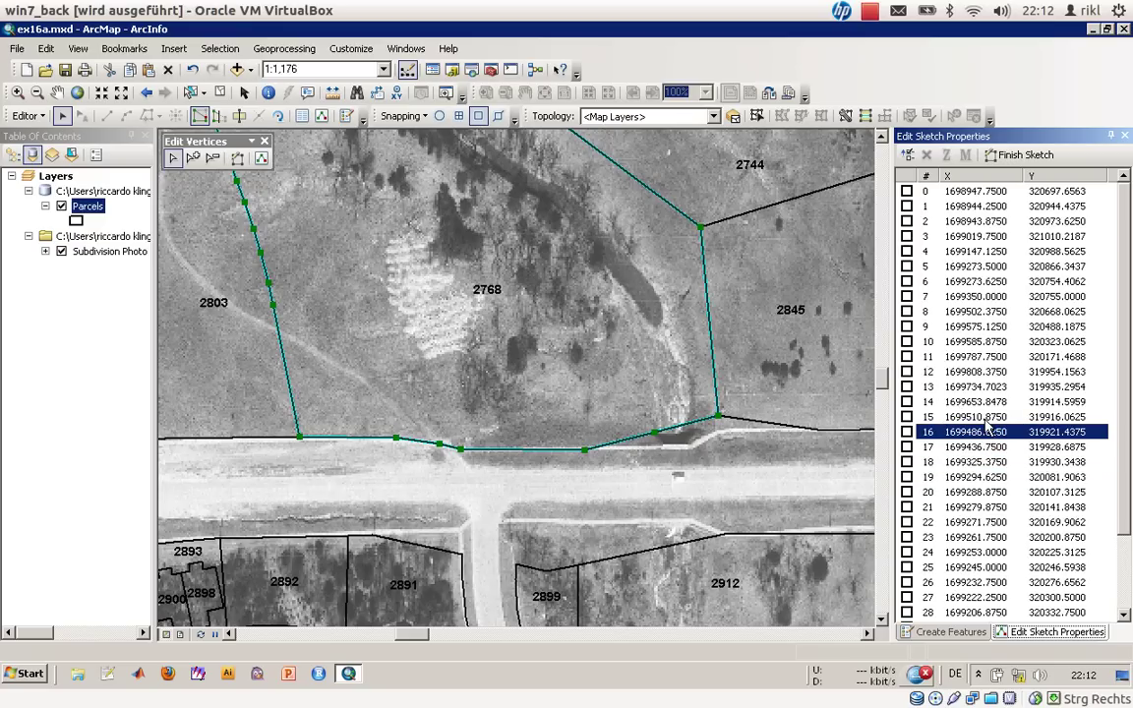
{"action": "left_click", "coordinate": [985, 417]}
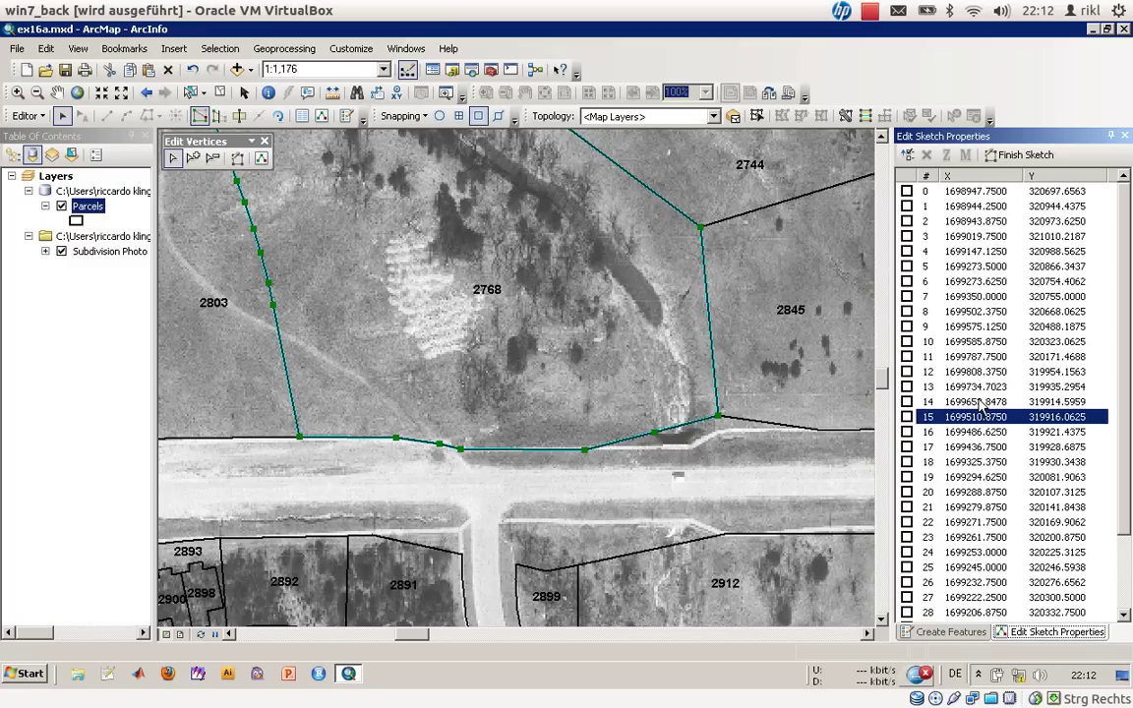
{"action": "left_click", "coordinate": [980, 403]}
{"action": "left_click", "coordinate": [979, 402]}
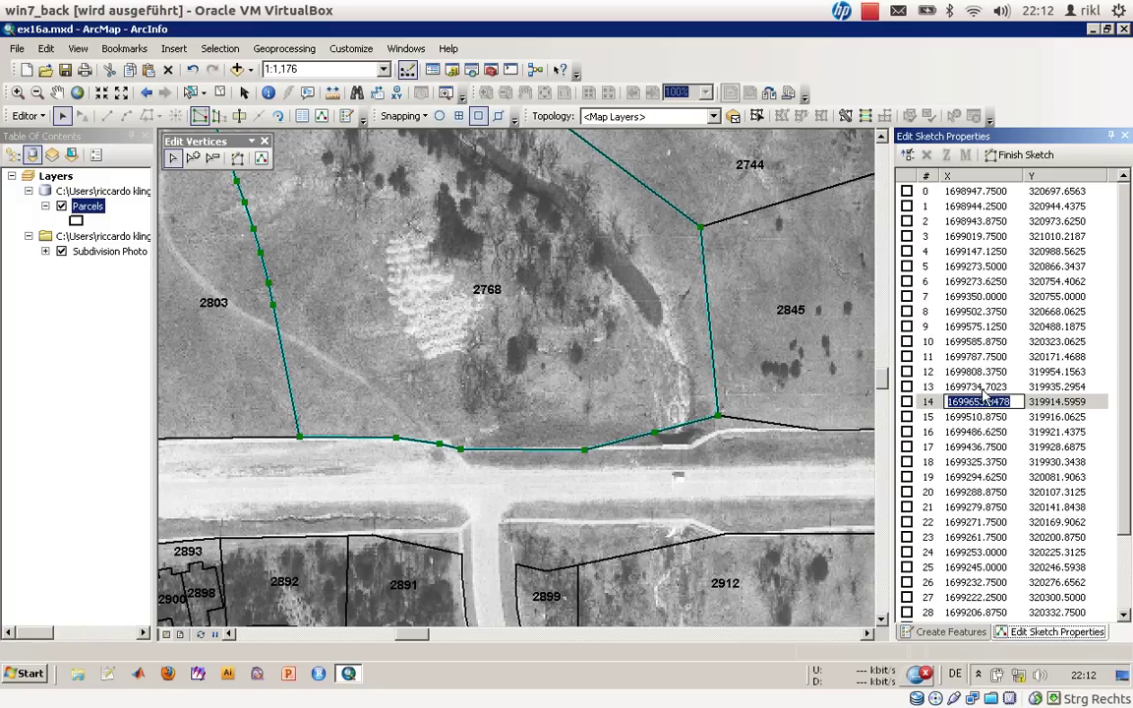
{"action": "key", "text": "Return"}
{"action": "left_click", "coordinate": [979, 388]}
{"action": "left_click", "coordinate": [979, 388]}
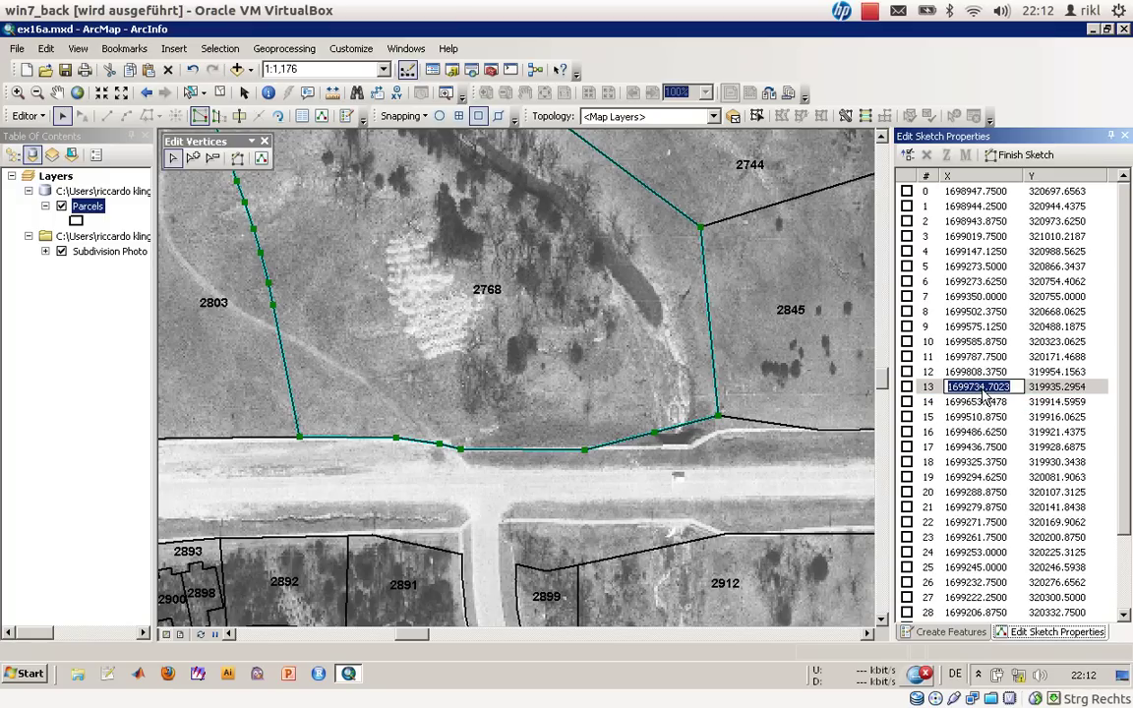
{"action": "key", "text": "Return"}
Move the inserted vertex 13 southeast to the bend of the road edge at about 1699778.42, 319918.68 feet and apply the boundary change
{"action": "left_click", "coordinate": [653, 432]}
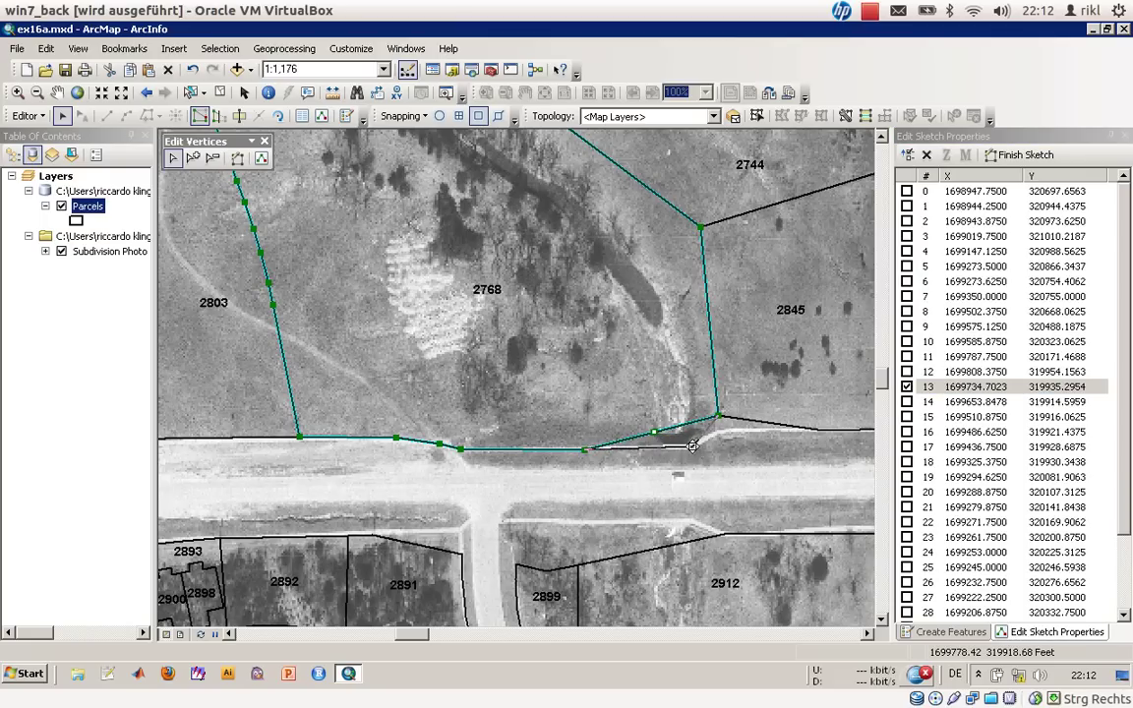
{"action": "left_click_drag", "start_coordinate": [692, 446], "coordinate": [693, 448]}
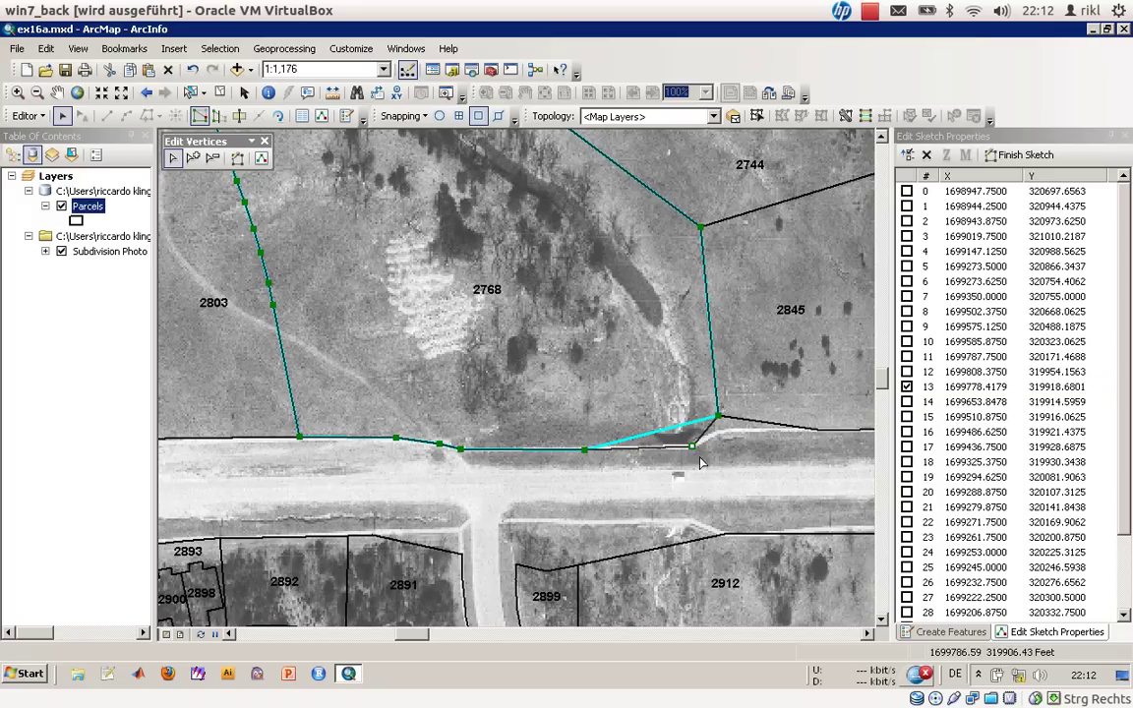
{"action": "left_click", "coordinate": [704, 451]}
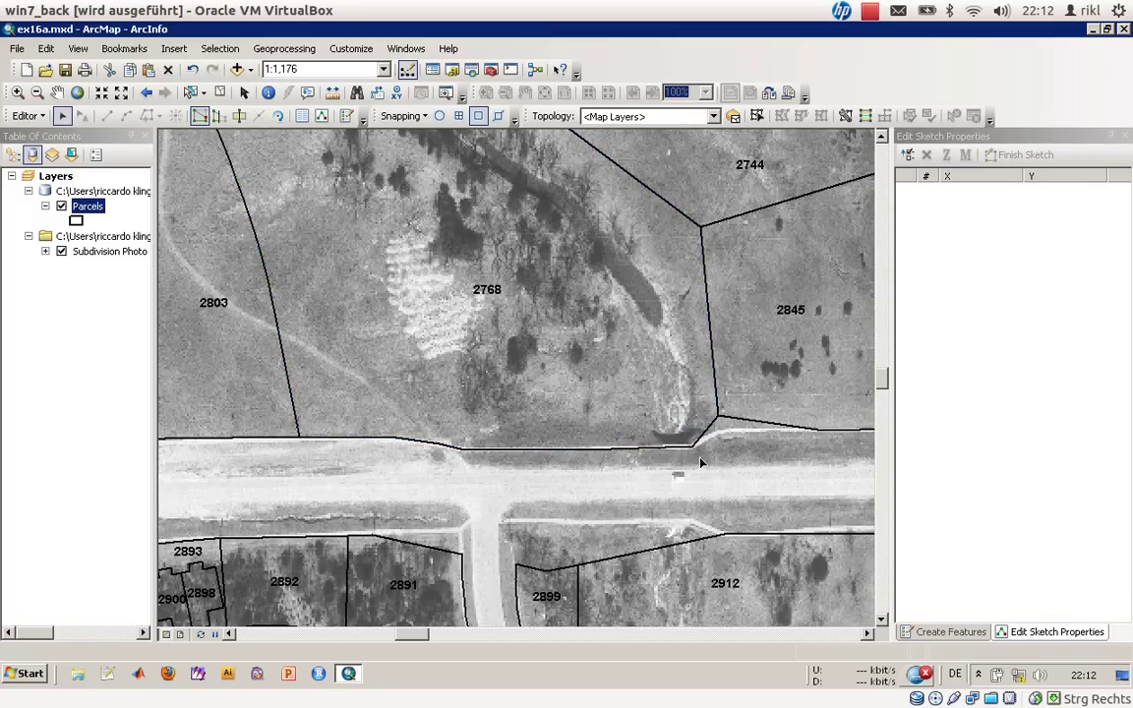
Try moving parcel 2845's southwest corner vertex southeast onto the road, and undo the boundary change
{"action": "left_click", "coordinate": [753, 399]}
{"action": "left_click", "coordinate": [698, 408]}
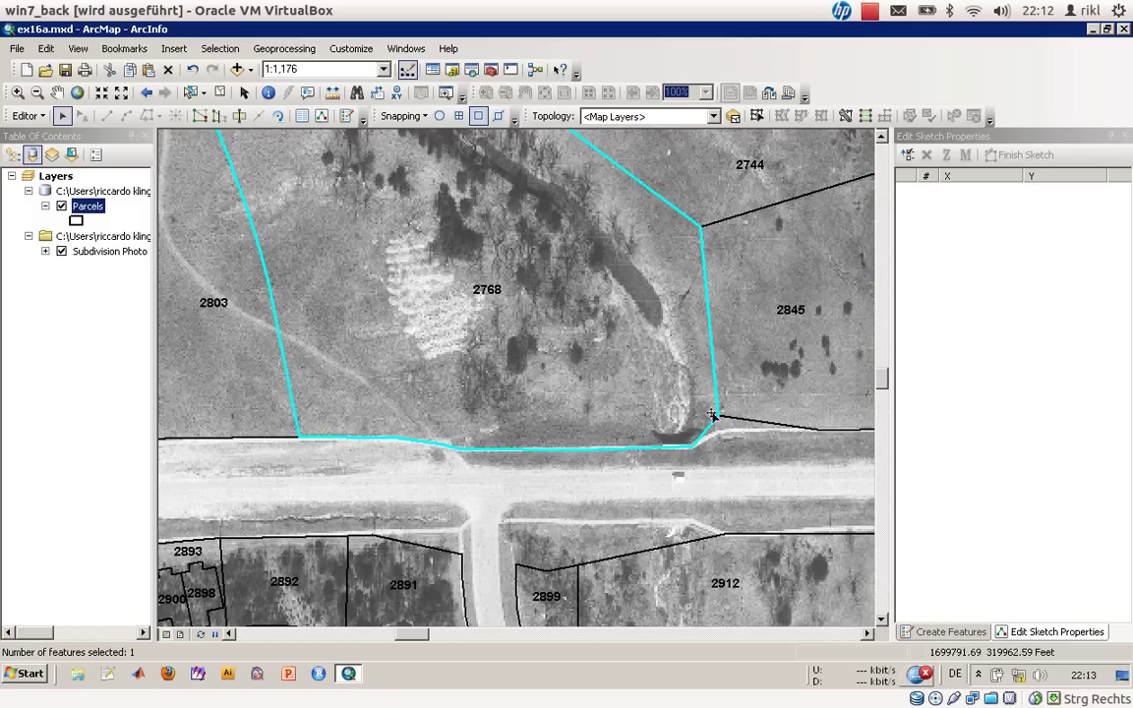
{"action": "double_click", "coordinate": [715, 417]}
{"action": "double_click", "coordinate": [758, 396]}
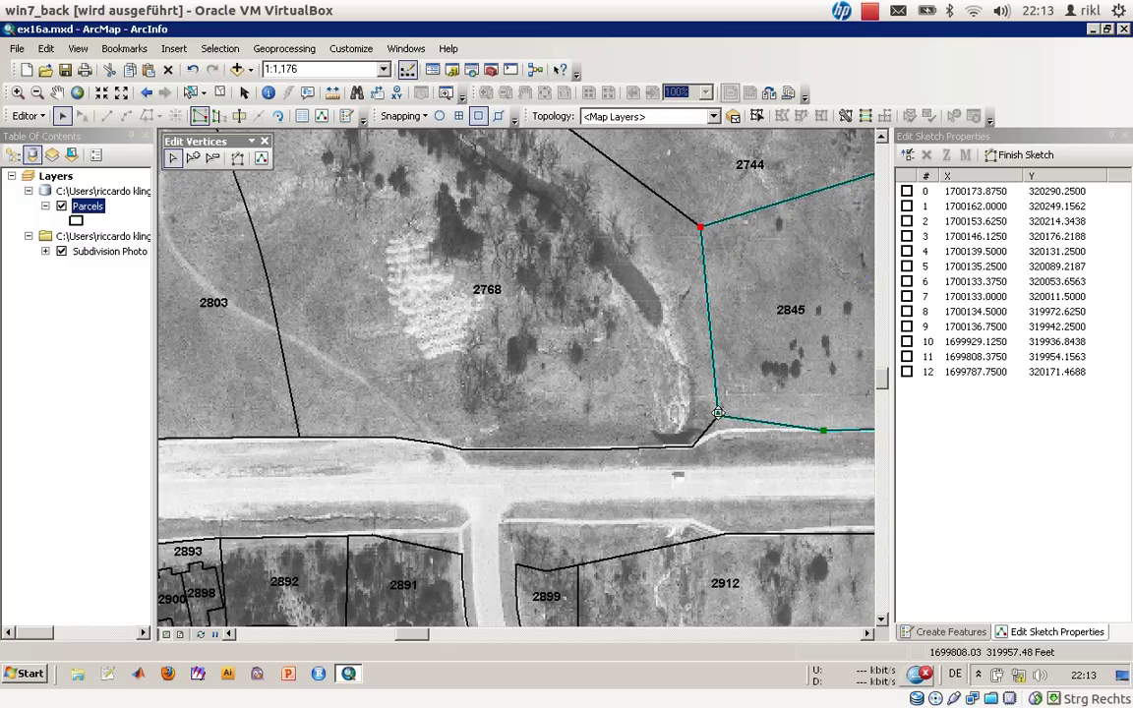
{"action": "mouse_move", "coordinate": [718, 413]}
{"action": "left_mouse_down"}
{"action": "mouse_move", "coordinate": [758, 463]}
{"action": "mouse_move", "coordinate": [748, 462]}
{"action": "mouse_move", "coordinate": [762, 462]}
{"action": "left_mouse_up"}
{"action": "left_click", "coordinate": [726, 478]}
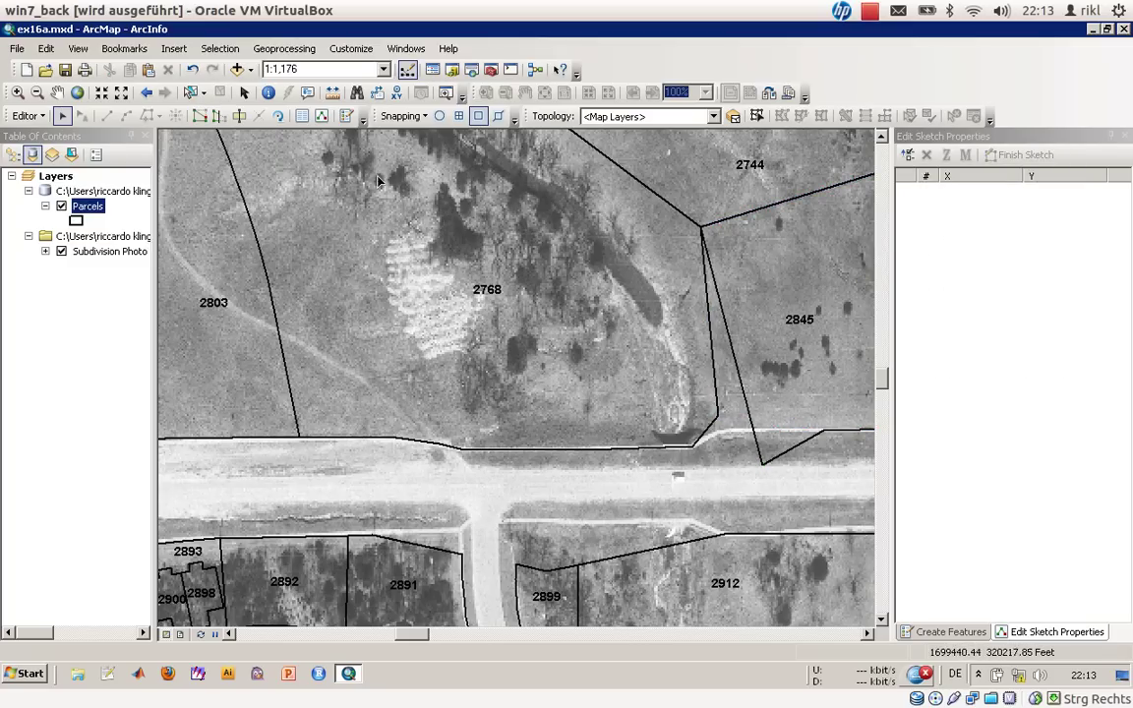
{"action": "left_click", "coordinate": [192, 69]}
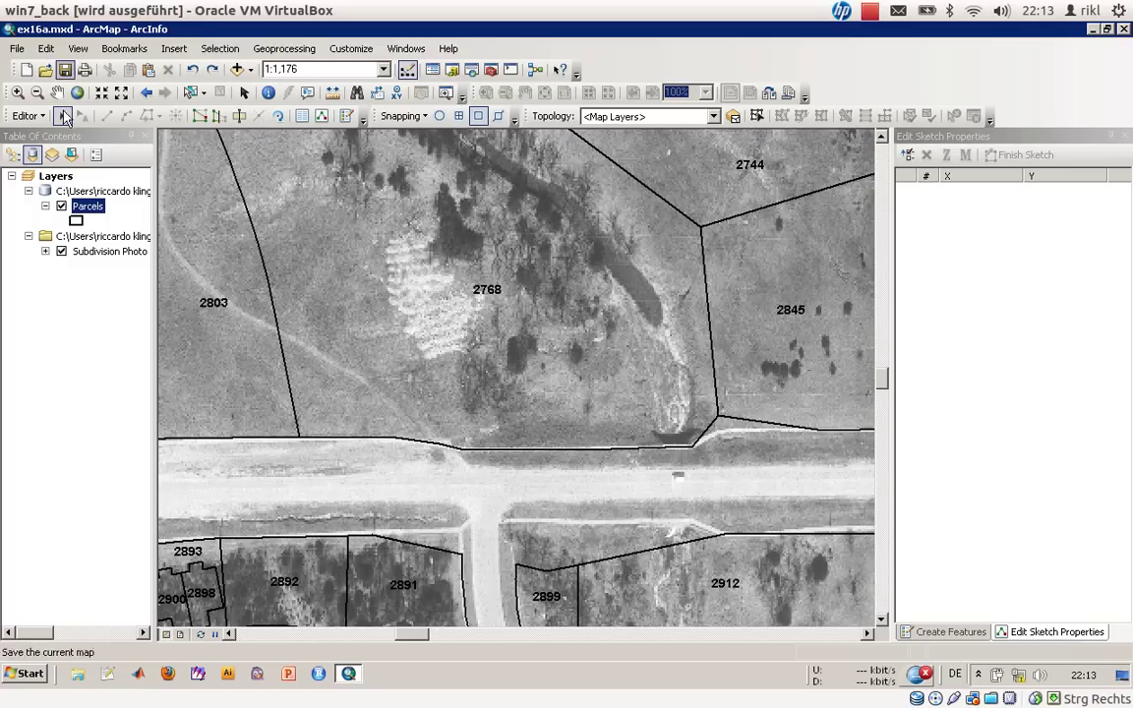
Save the parcel edits made so far without ending the edit session
{"action": "left_click", "coordinate": [27, 116]}
{"action": "left_click", "coordinate": [55, 169]}
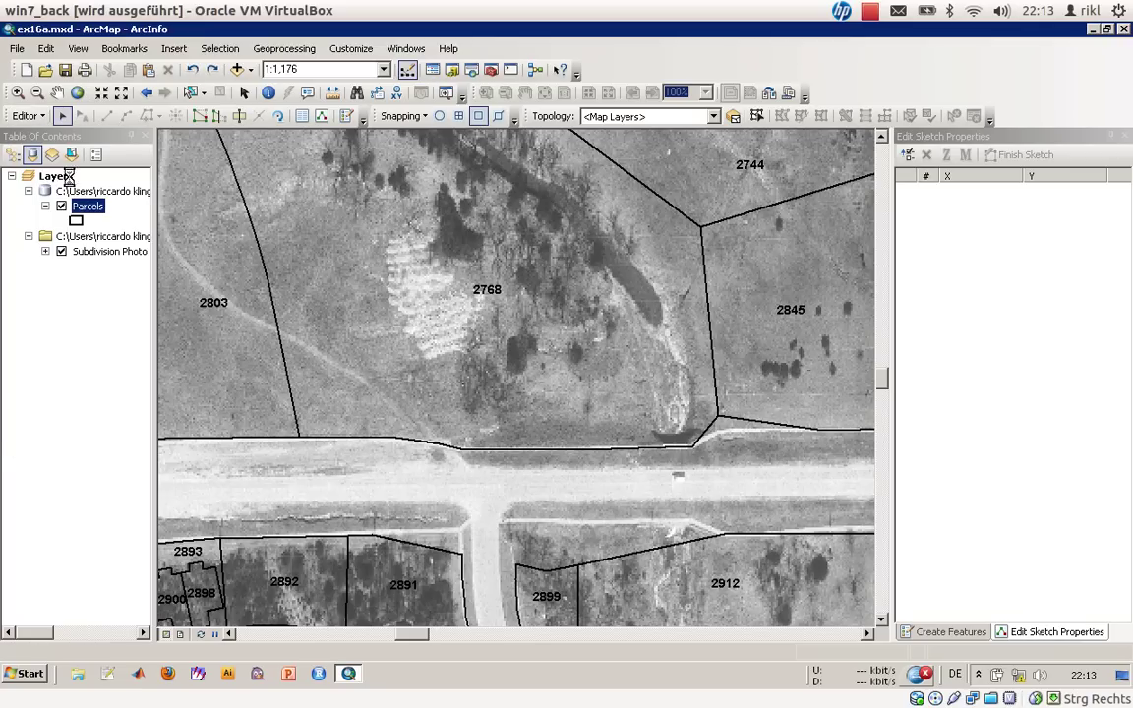
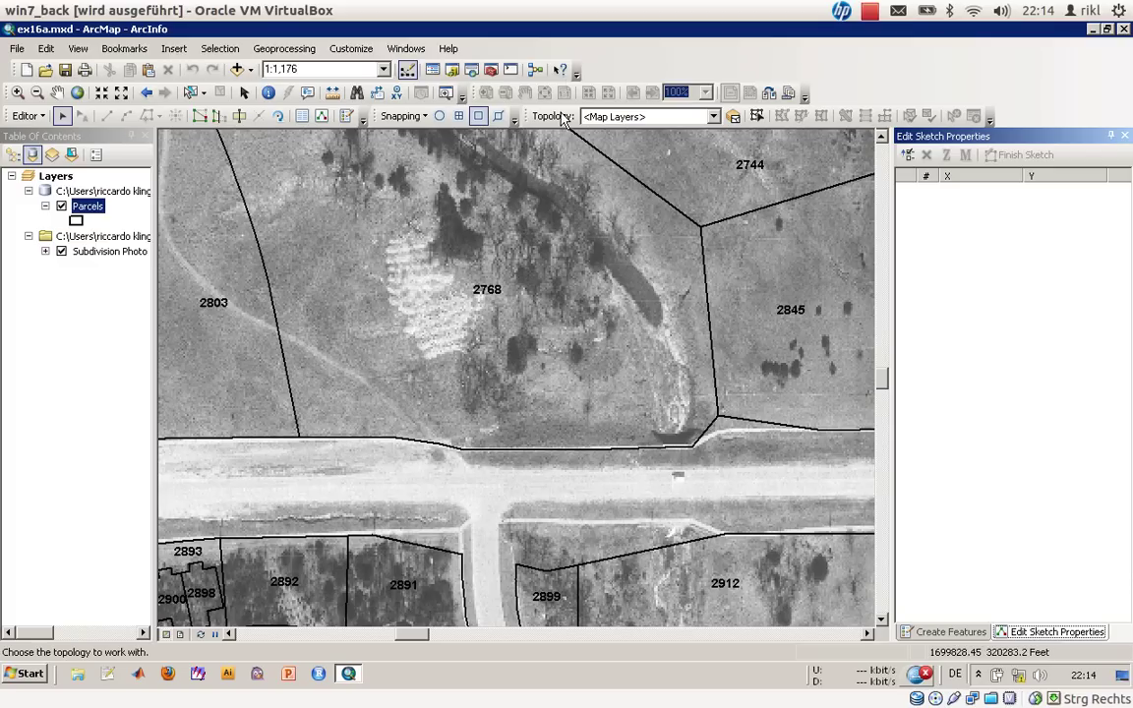
{"action": "left_click", "coordinate": [360, 51]}
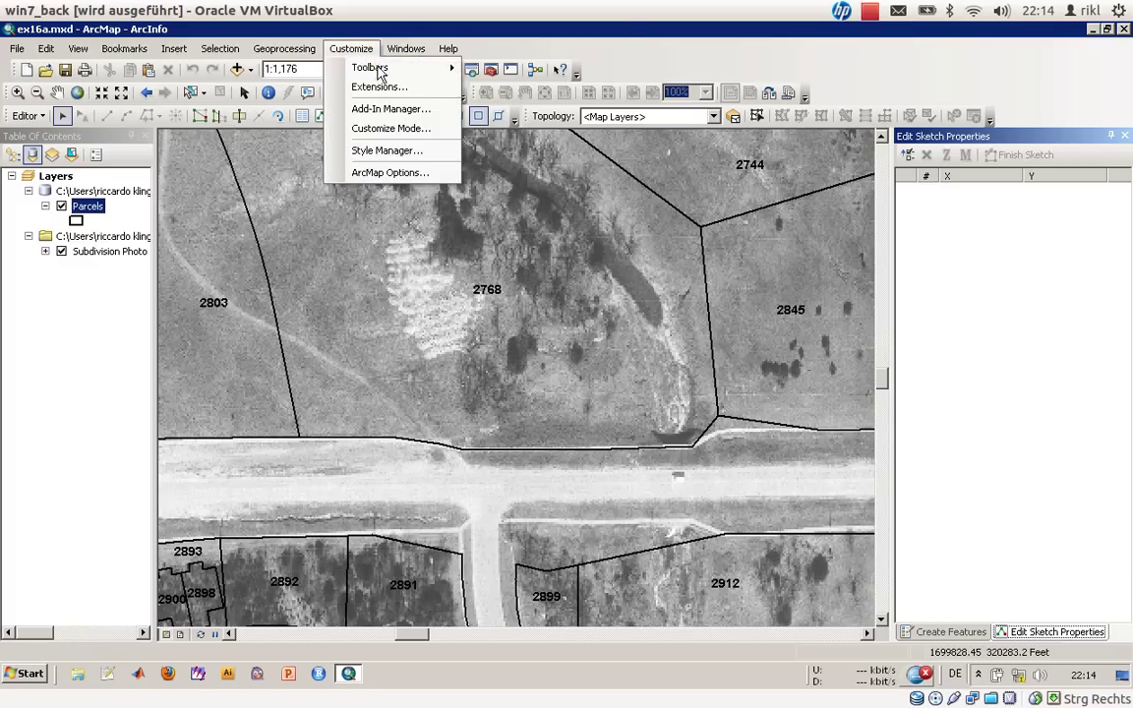
{"action": "mouse_move", "coordinate": [360, 67]}
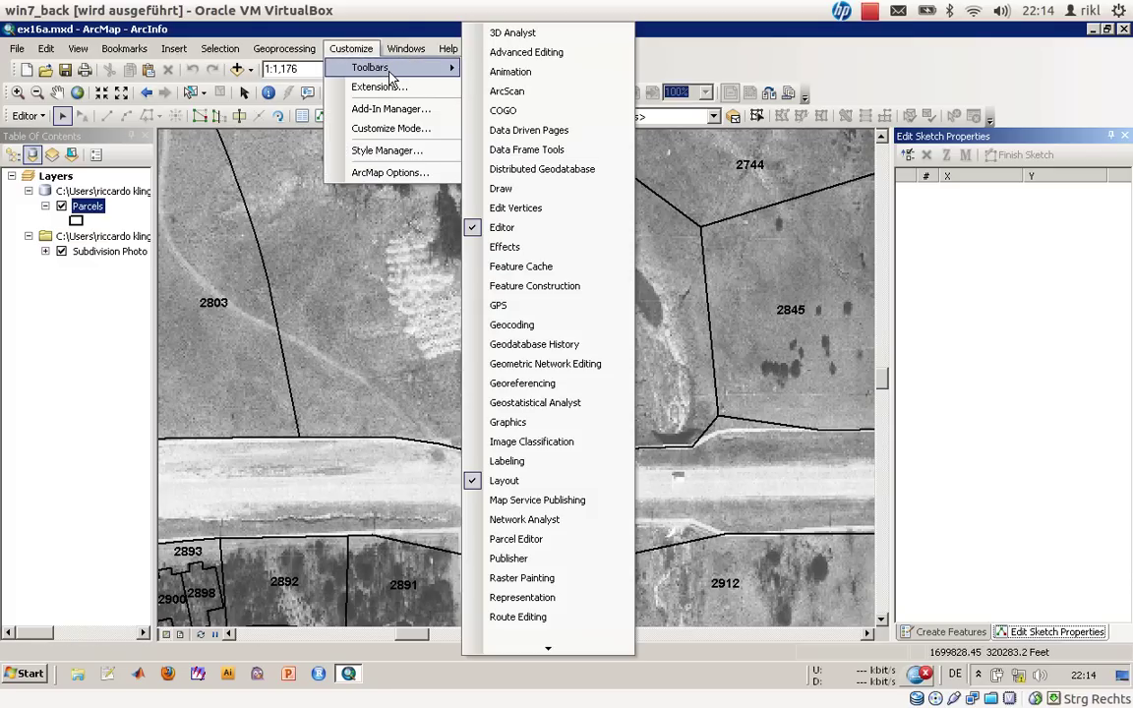
{"action": "left_click", "coordinate": [742, 39]}
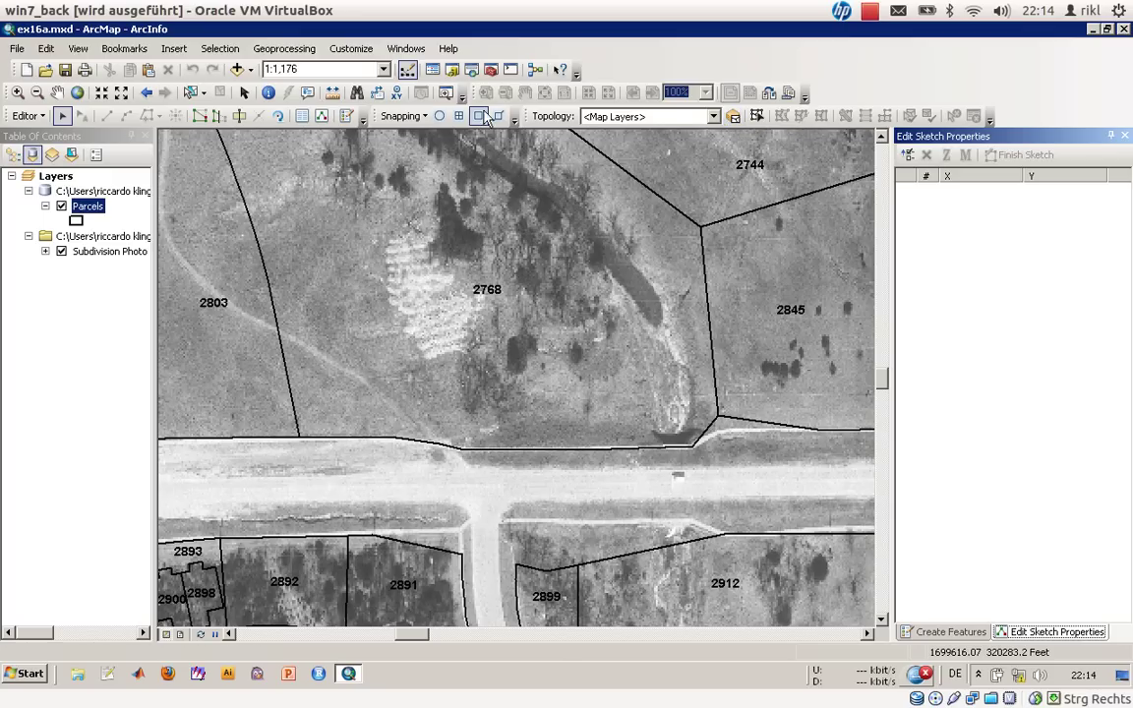
Create a map topology with the Parcels layer participating and the default cluster tolerance
{"action": "left_click", "coordinate": [734, 117]}
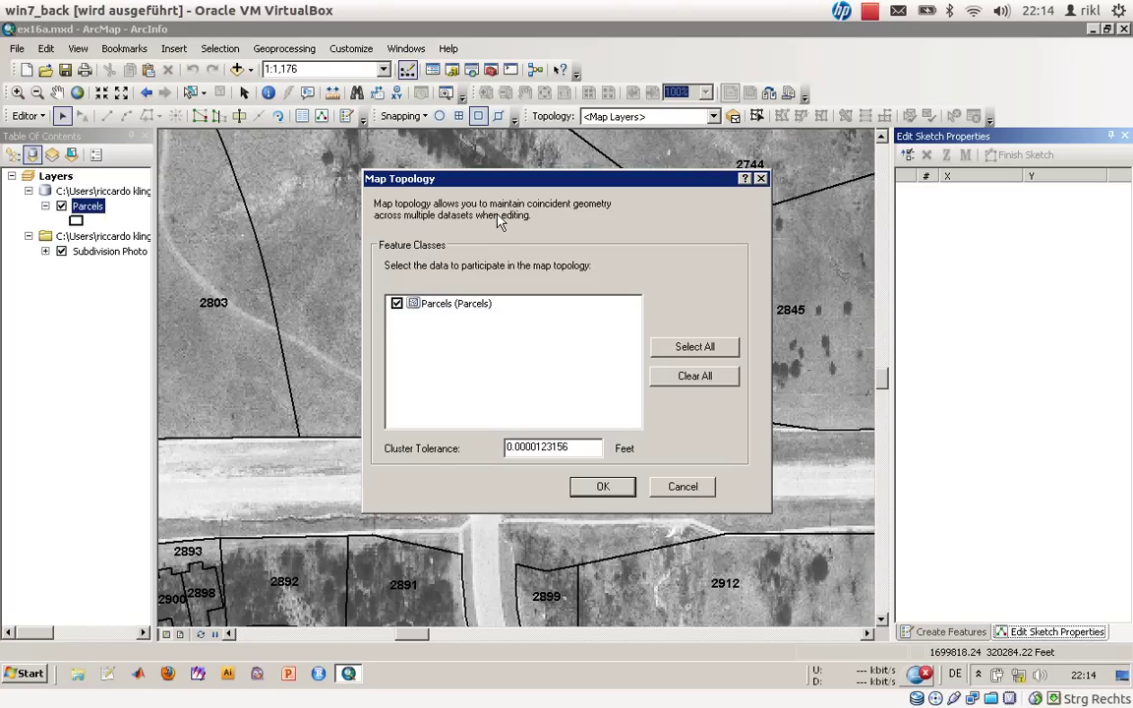
{"action": "left_click_drag", "start_coordinate": [477, 187], "coordinate": [272, 180]}
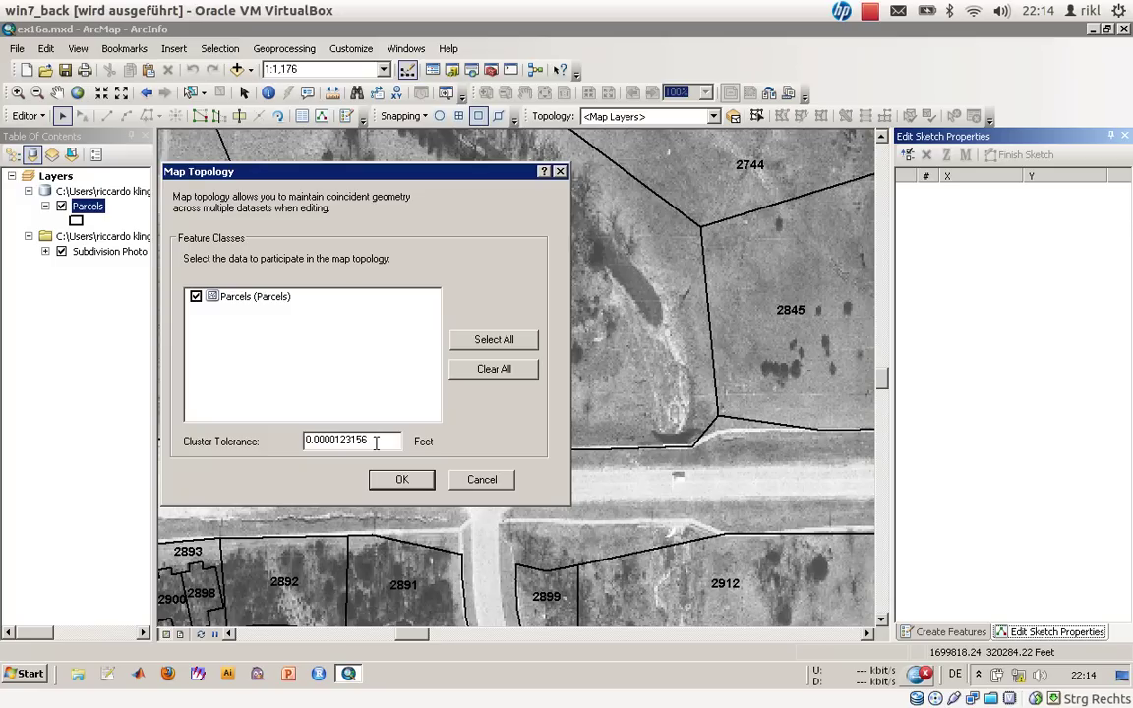
{"action": "left_click", "coordinate": [402, 481]}
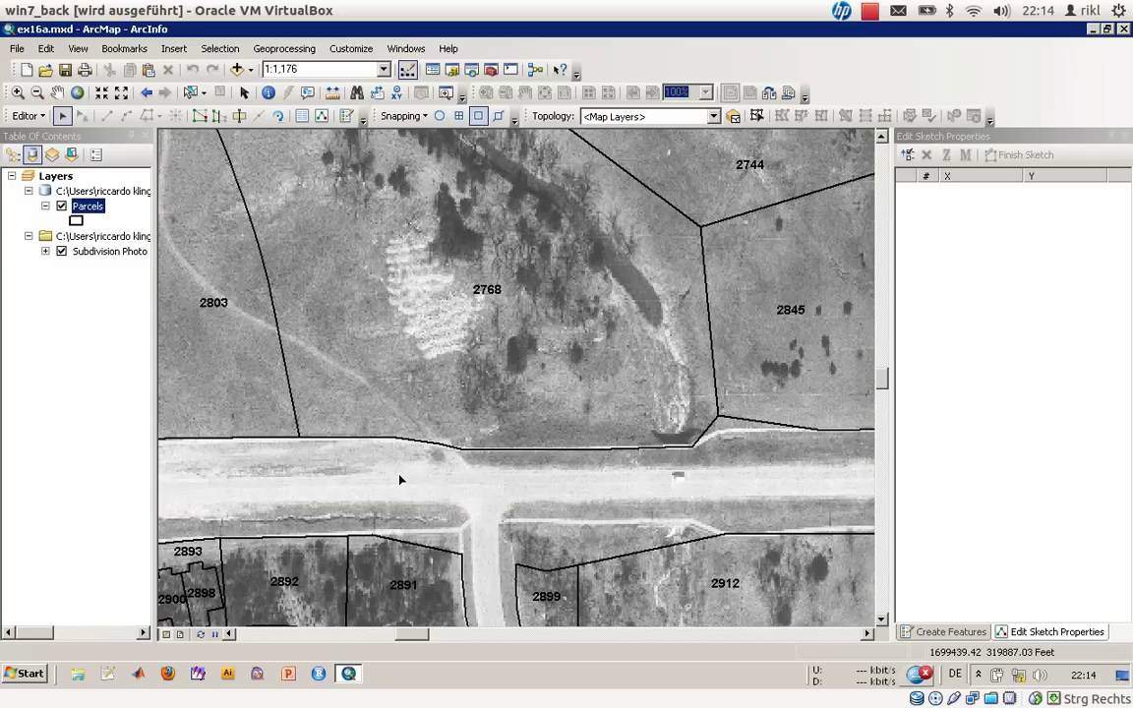
Move the corner node shared by parcels 2768 and 2845 south to about 1699808, 319937 feet using the Topology Edit tool, and save the edits
{"action": "double_click", "coordinate": [588, 317]}
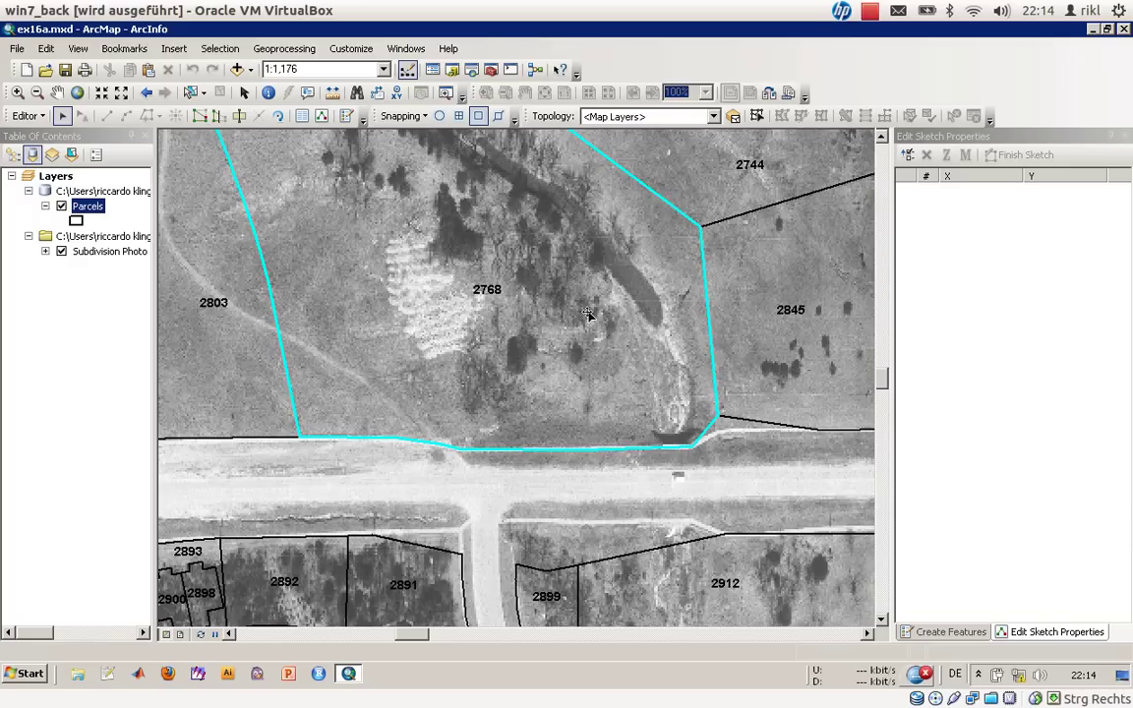
{"action": "left_click", "coordinate": [756, 116]}
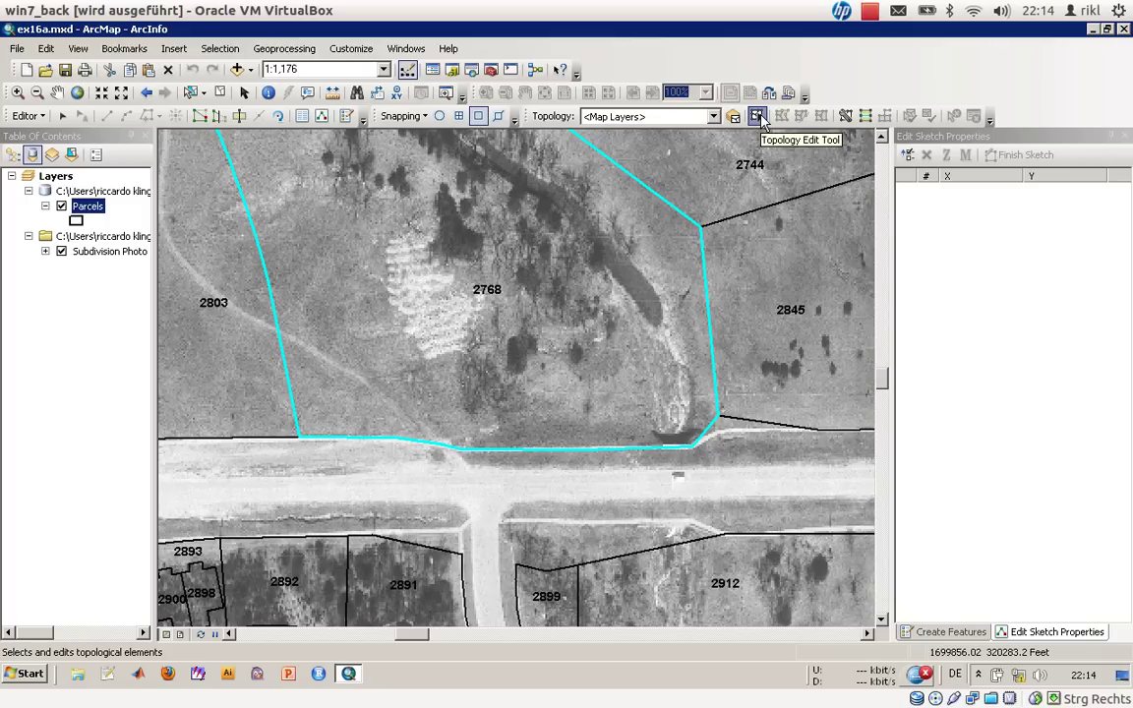
{"action": "left_click", "coordinate": [721, 421]}
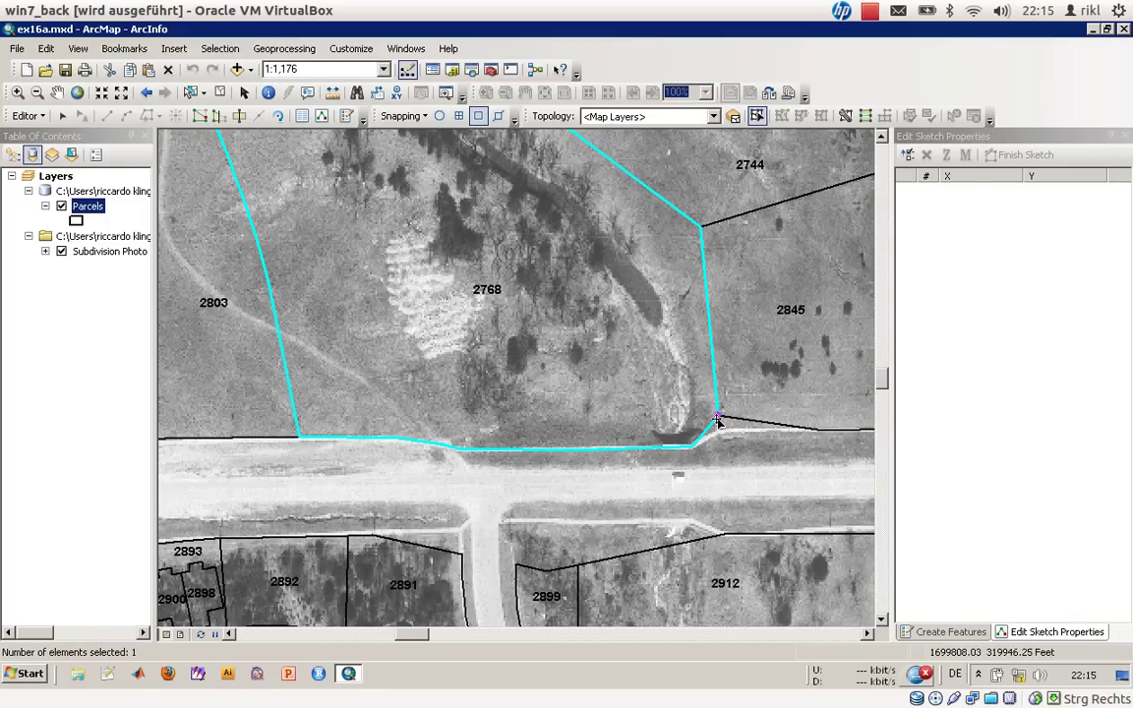
{"action": "mouse_move", "coordinate": [719, 418]}
{"action": "left_mouse_down"}
{"action": "mouse_move", "coordinate": [726, 451]}
{"action": "mouse_move", "coordinate": [687, 504]}
{"action": "mouse_move", "coordinate": [795, 497]}
{"action": "mouse_move", "coordinate": [803, 486]}
{"action": "mouse_move", "coordinate": [649, 370]}
{"action": "mouse_move", "coordinate": [698, 393]}
{"action": "mouse_move", "coordinate": [718, 431]}
{"action": "left_mouse_up"}
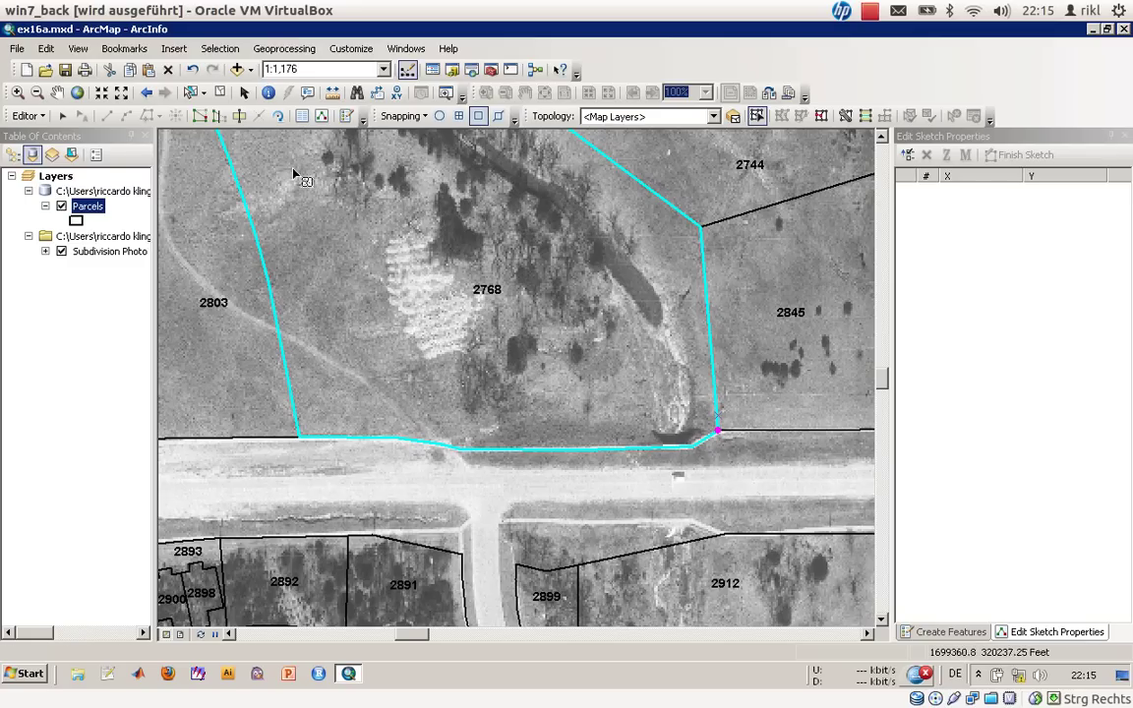
{"action": "left_click", "coordinate": [27, 116]}
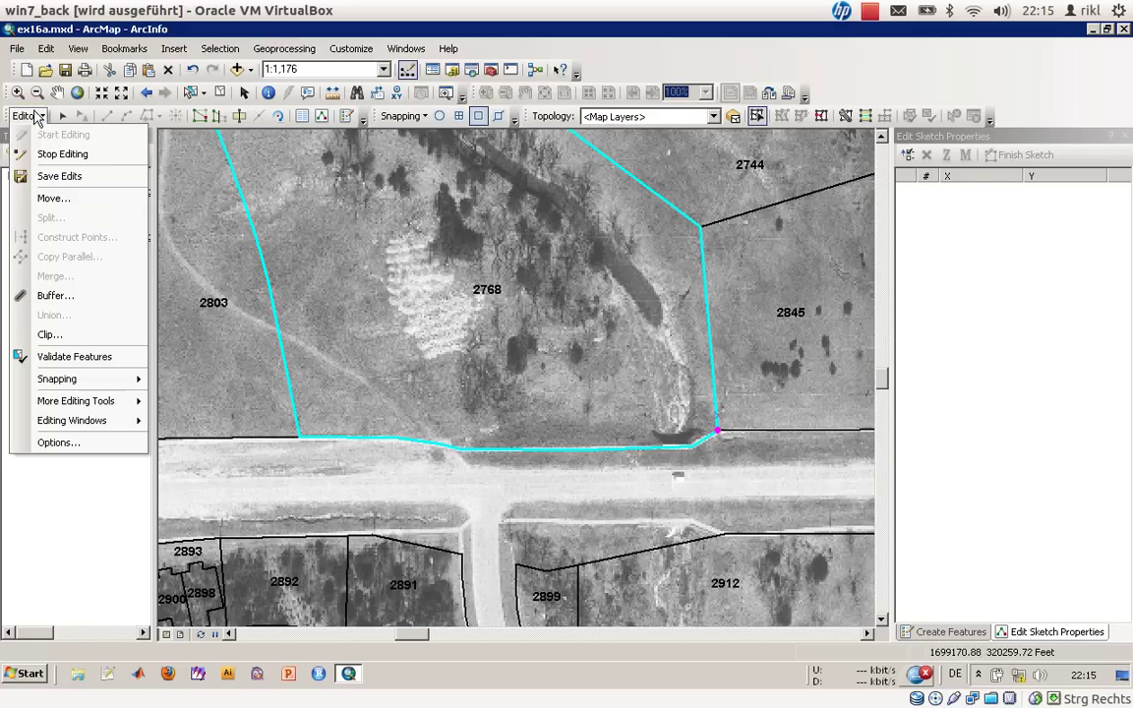
{"action": "left_click", "coordinate": [61, 177]}
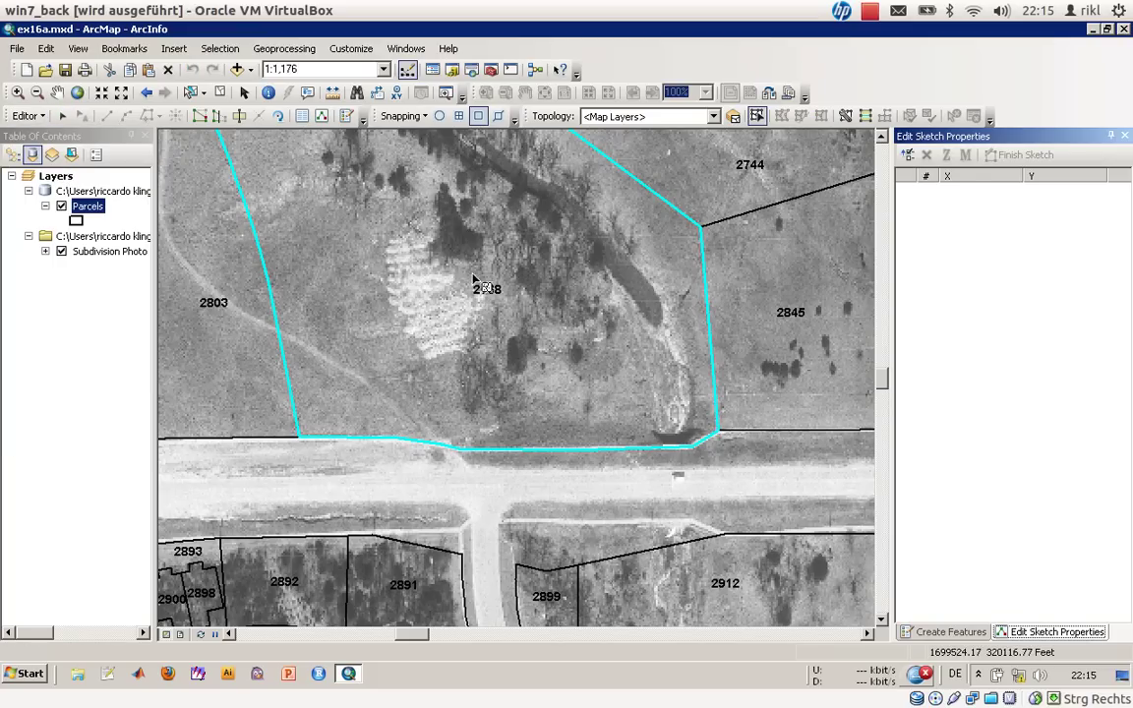
Try moving only parcel 2768's southeast corner vertex northwest with the regular Edit tool, check parcel 2845's vertices, and undo the boundary change
{"action": "left_click", "coordinate": [62, 116]}
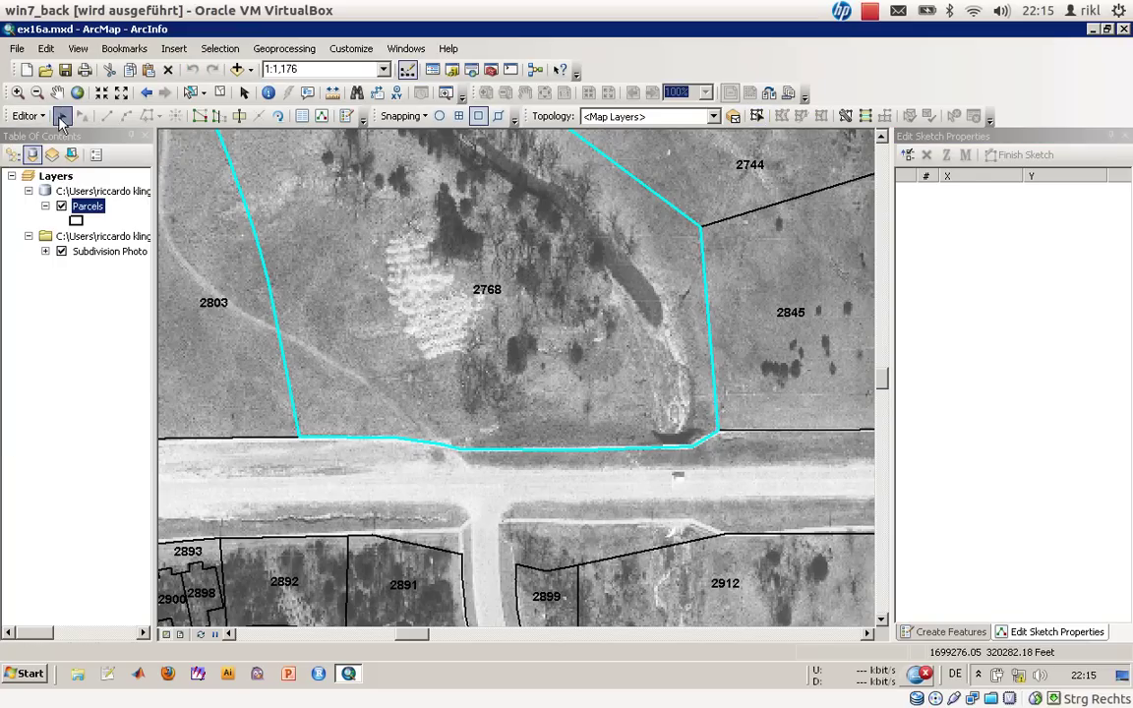
{"action": "double_click", "coordinate": [542, 400]}
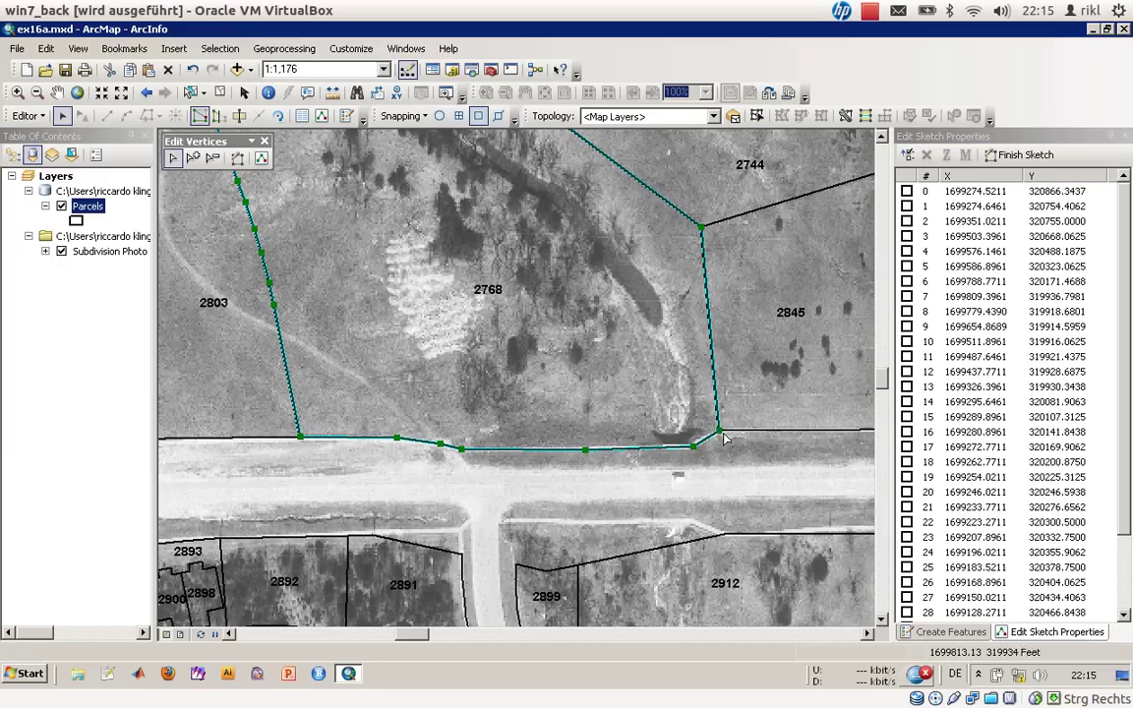
{"action": "left_click_drag", "start_coordinate": [718, 430], "coordinate": [656, 399]}
{"action": "left_click", "coordinate": [744, 466]}
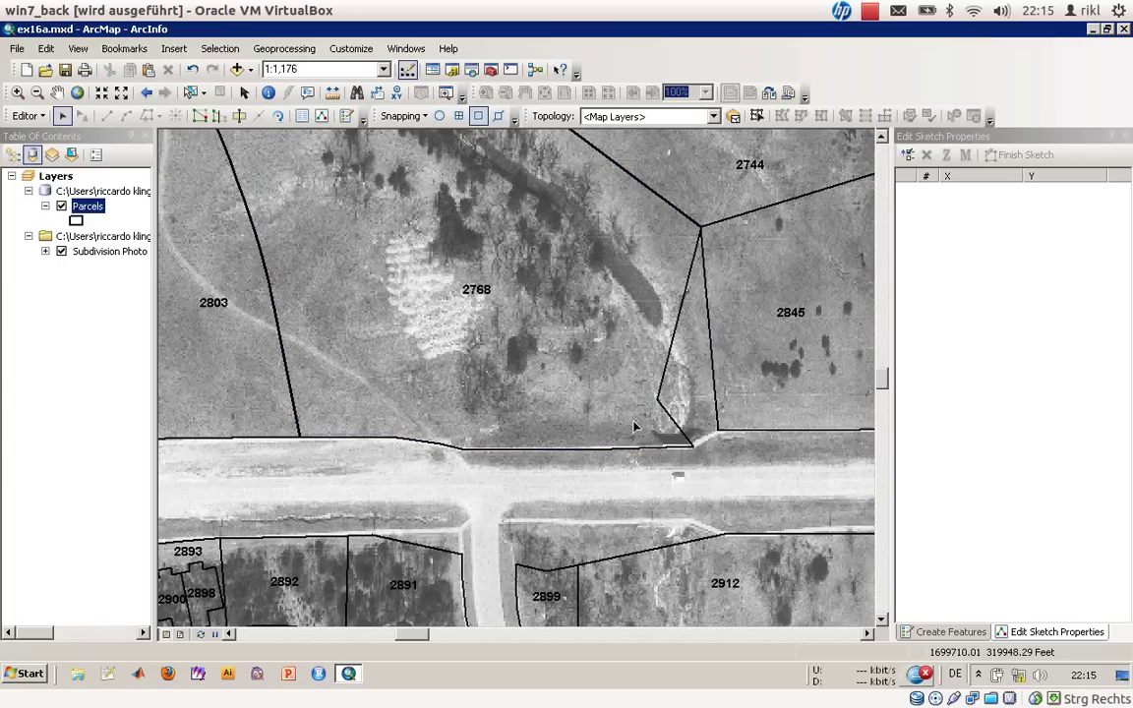
{"action": "left_click", "coordinate": [771, 391]}
{"action": "double_click", "coordinate": [772, 394]}
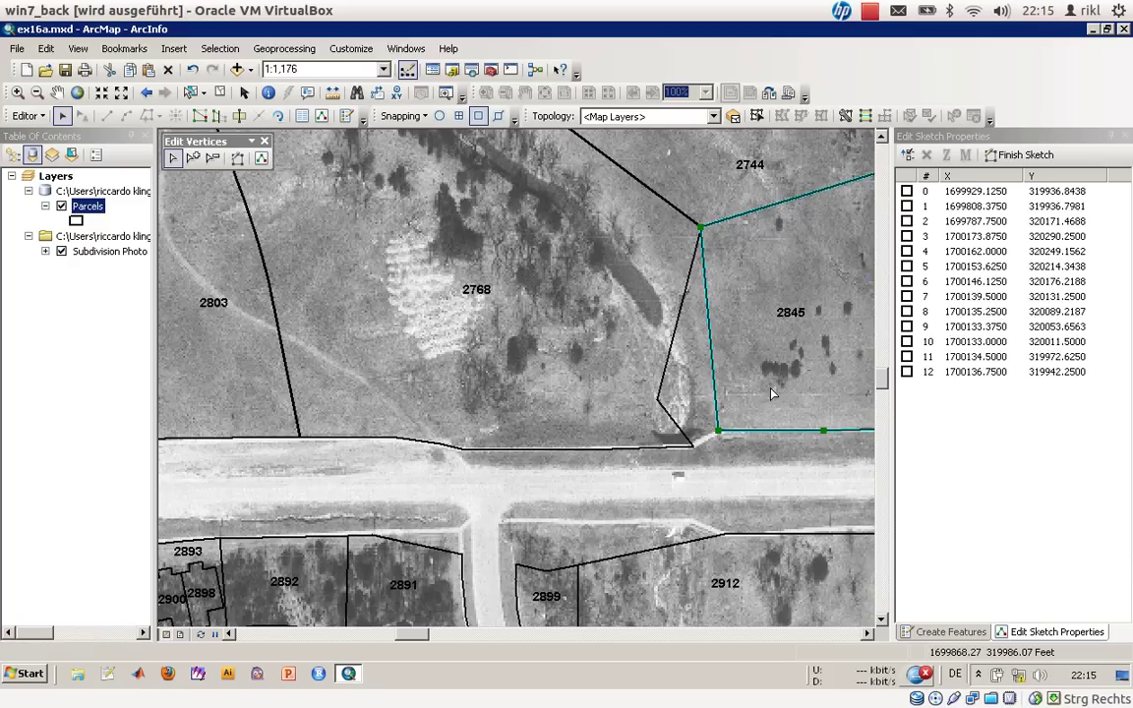
{"action": "left_click", "coordinate": [565, 323]}
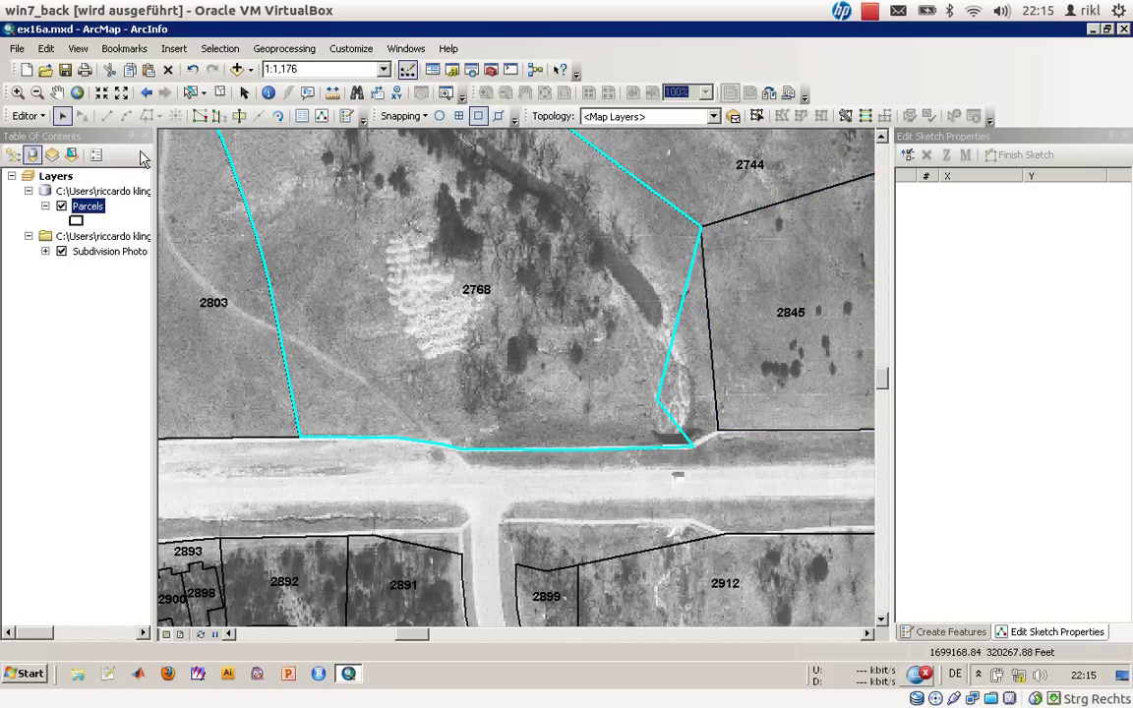
{"action": "left_click", "coordinate": [192, 70]}
{"action": "left_click", "coordinate": [676, 475]}
Bring the whole of parcel 2845 and the road along its east side into view
{"action": "left_click", "coordinate": [867, 634]}
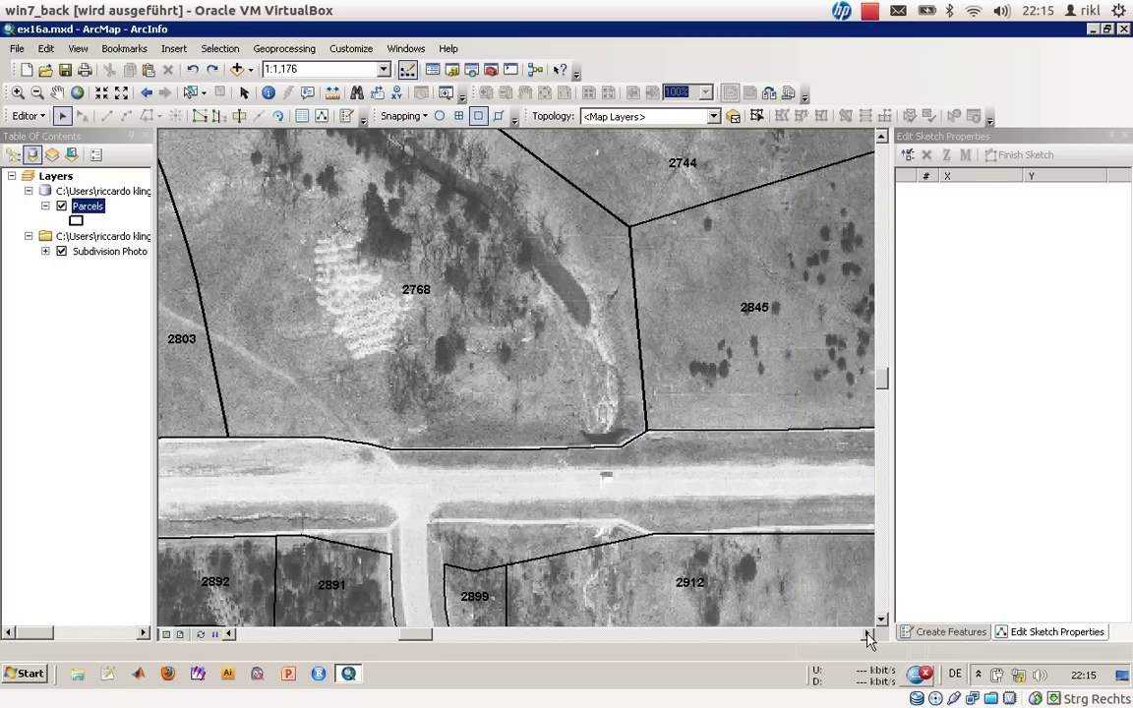
{"action": "left_click", "coordinate": [866, 634]}
{"action": "left_click", "coordinate": [866, 634]}
{"action": "left_click", "coordinate": [867, 635]}
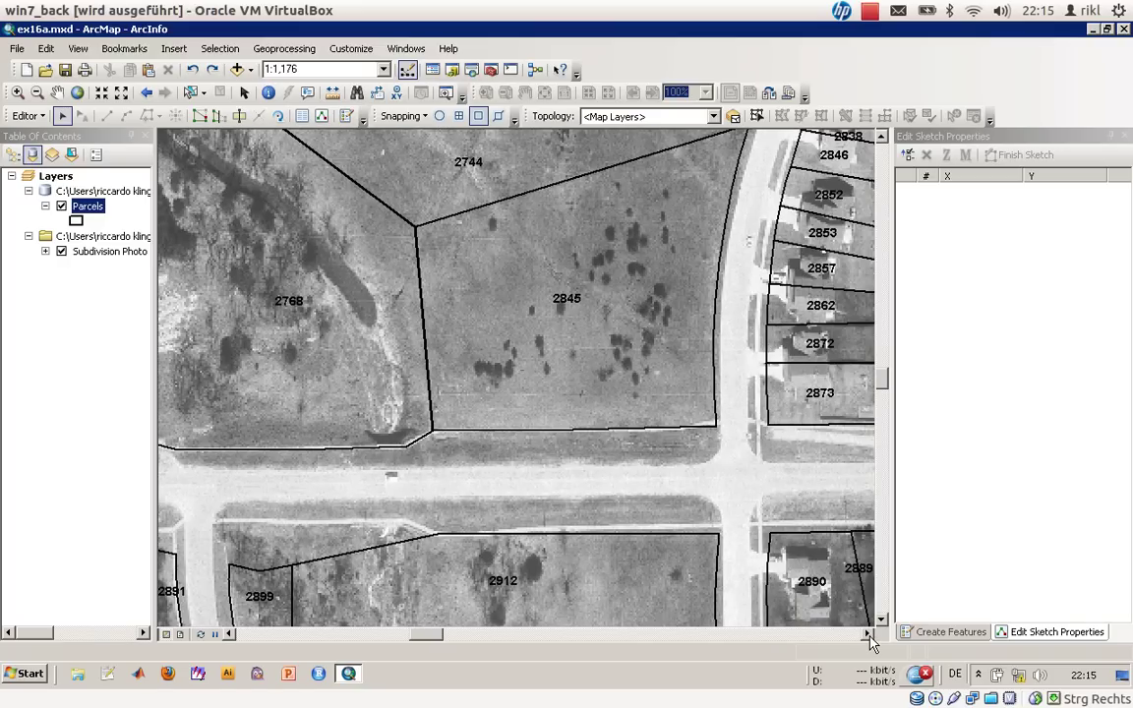